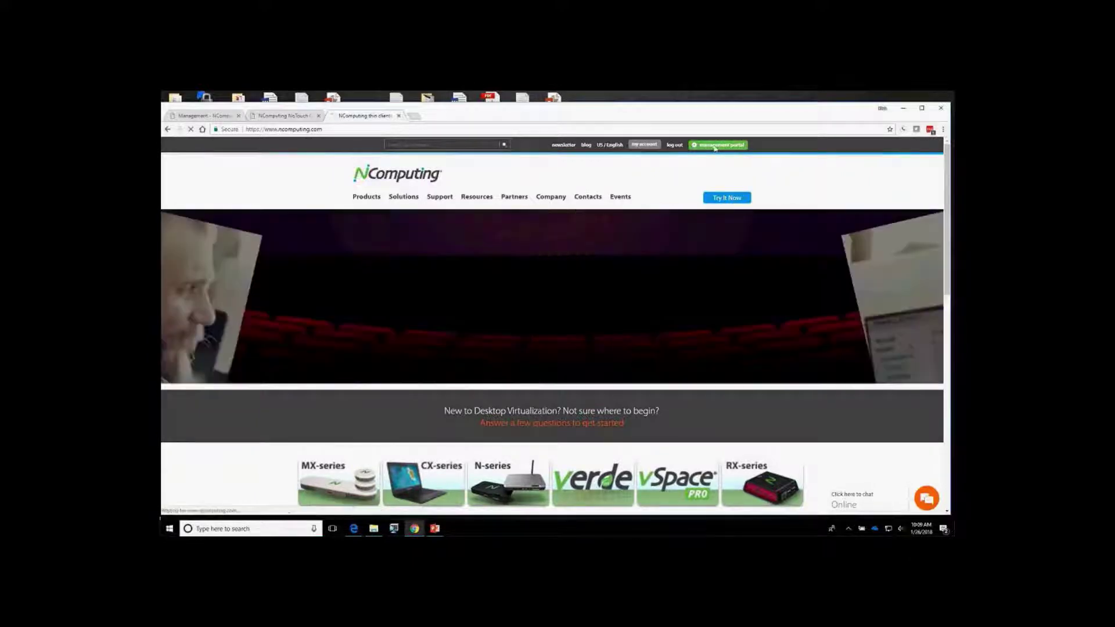
Step: Open the management portal and view the software downloads for the RX-HDX deployment
click(715, 146)
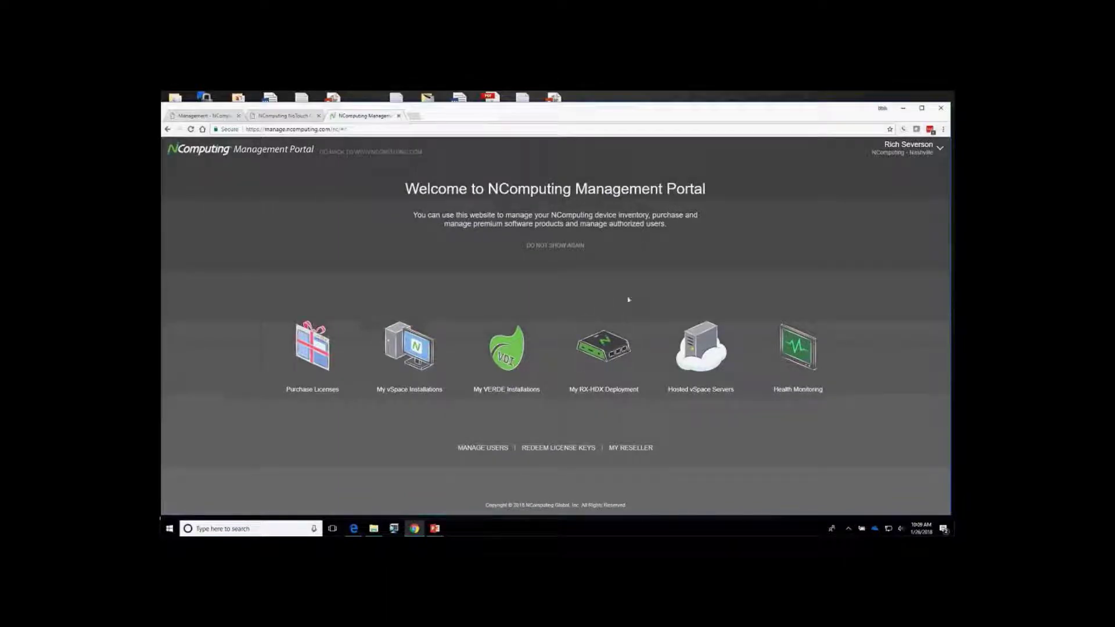
click(610, 355)
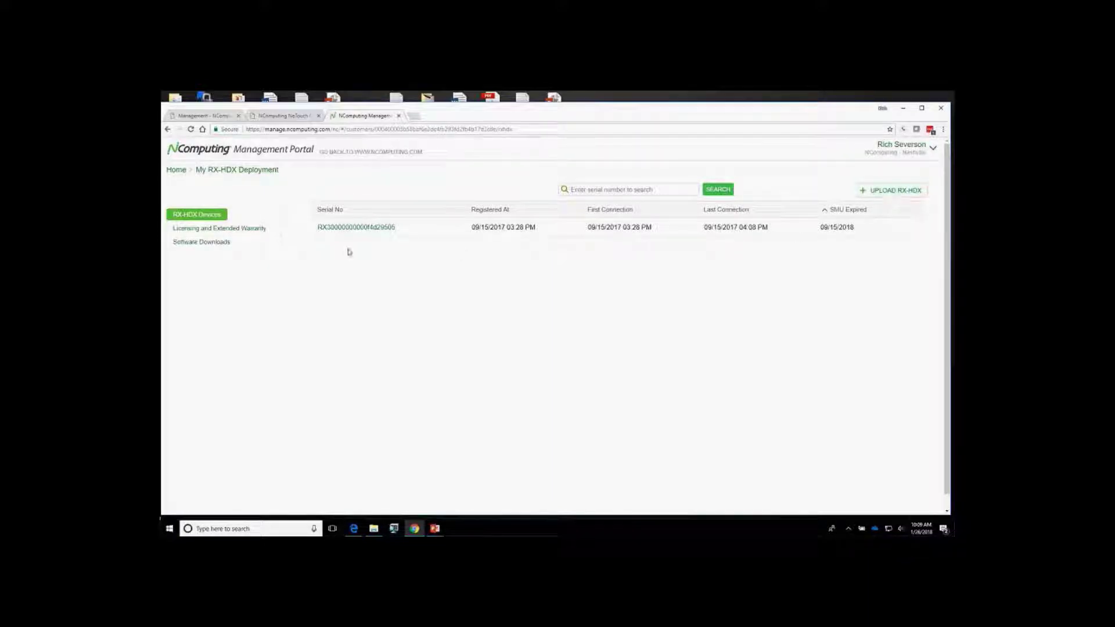
click(218, 244)
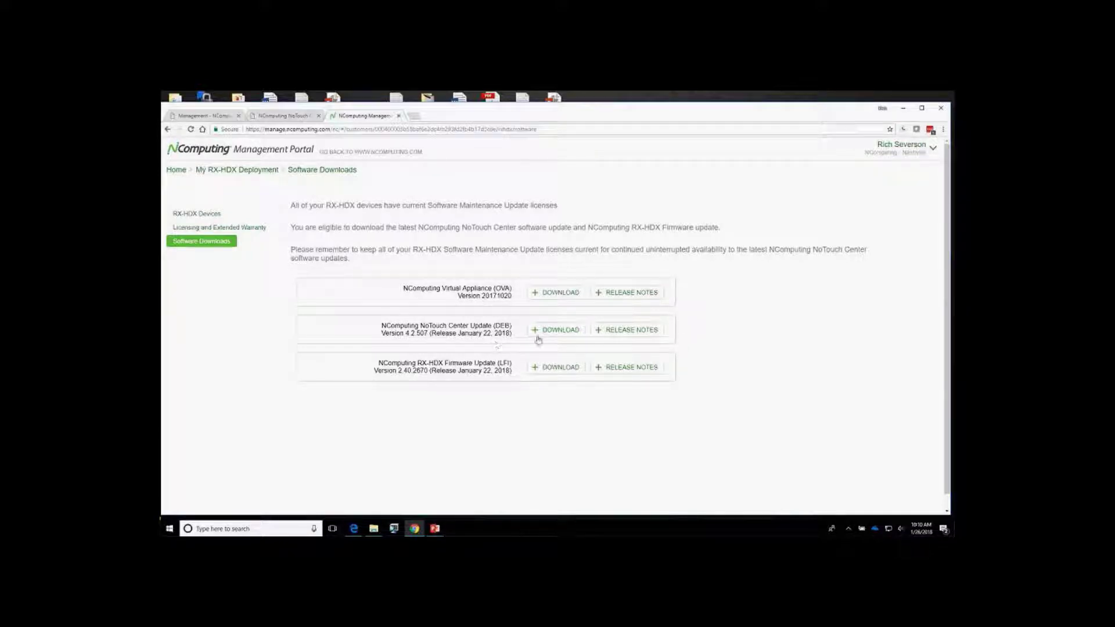
click(558, 340)
Step: Browse the images and cert folders on the 192.168.145.28 network share in File Explorer, and minimise the window
click(374, 529)
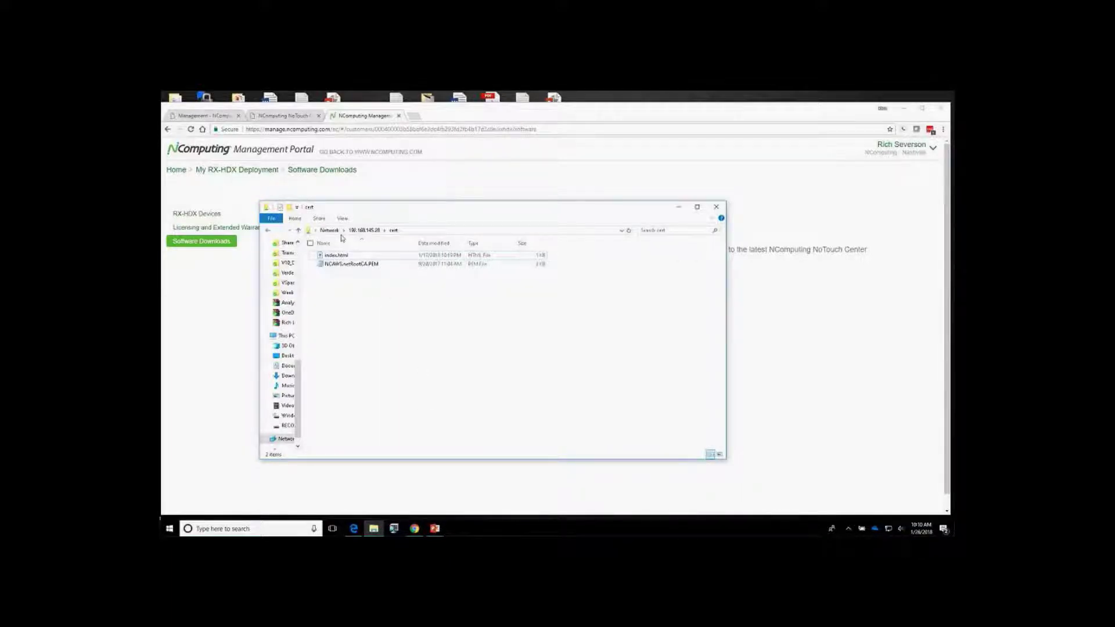
click(374, 231)
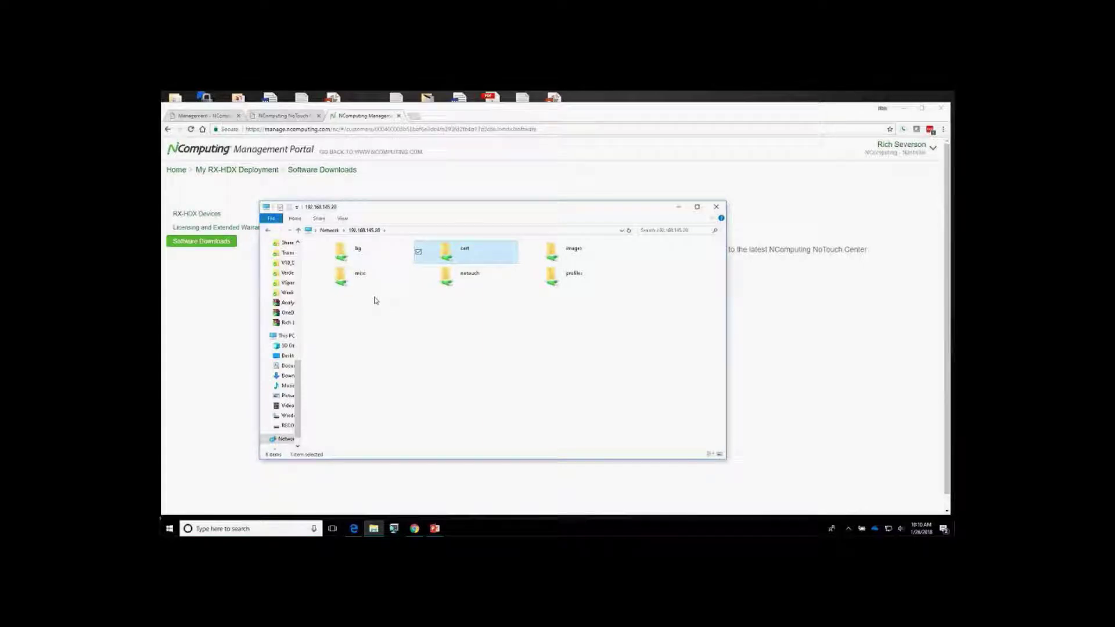
double_click(556, 255)
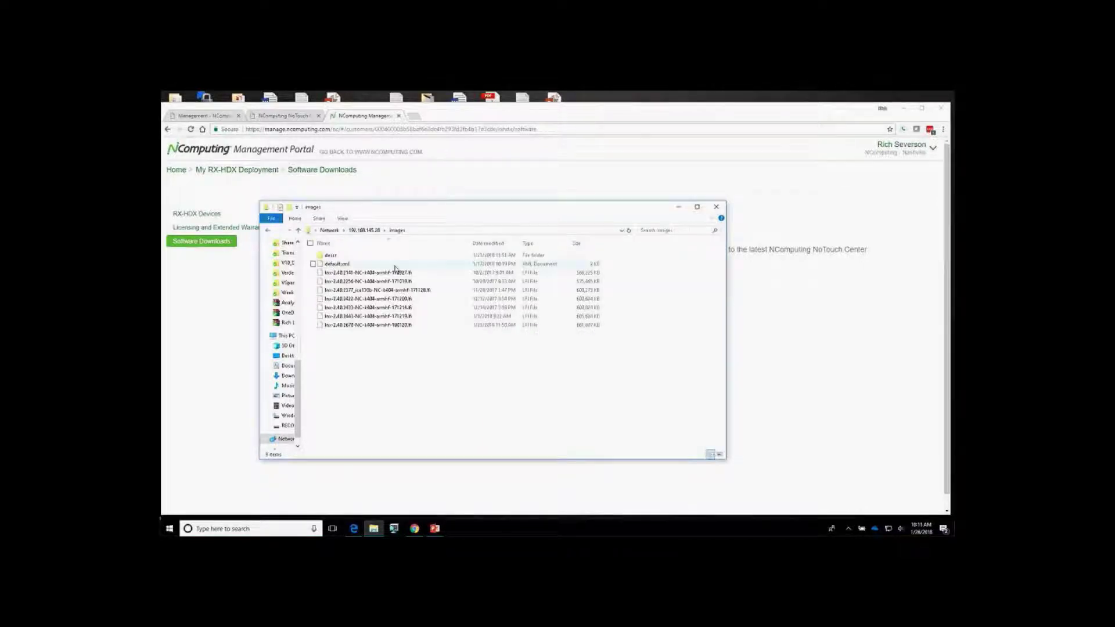
click(374, 230)
double_click(435, 252)
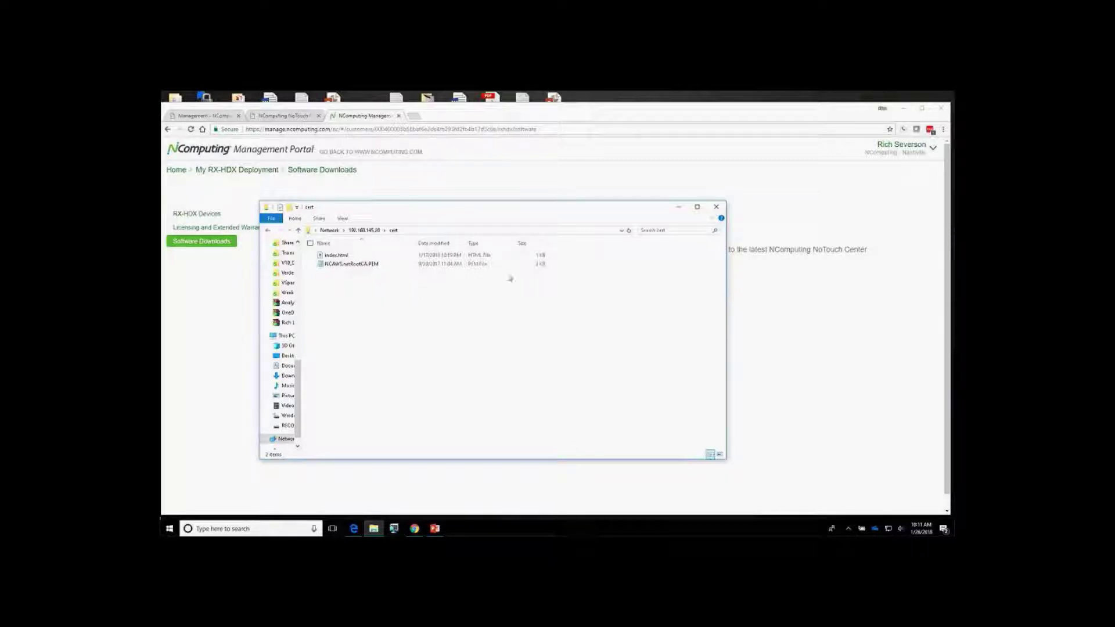
click(677, 208)
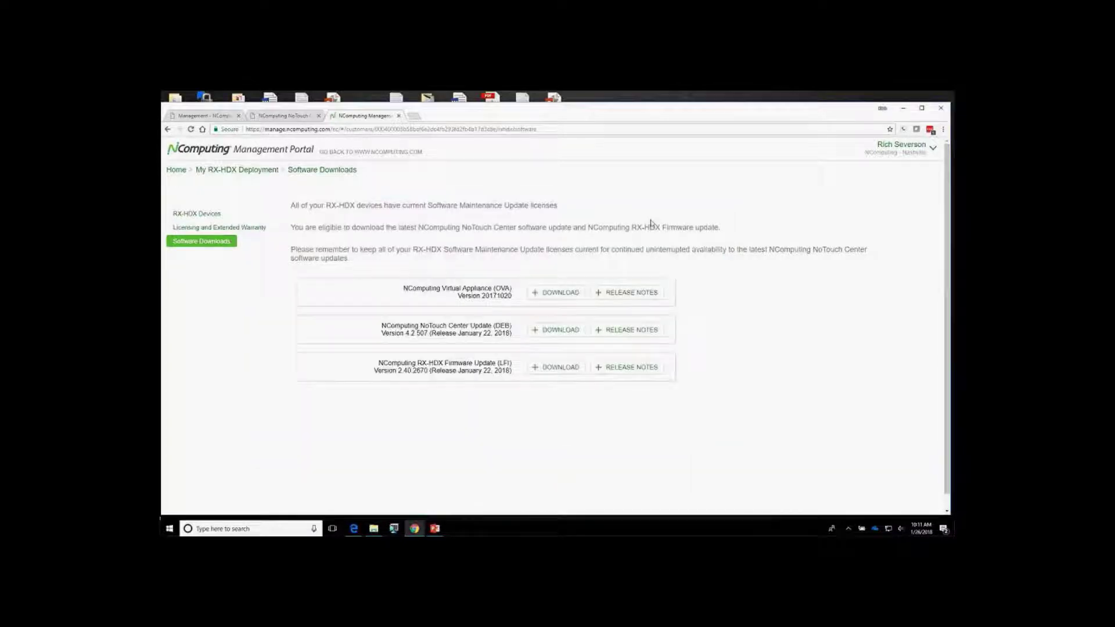
click(296, 119)
drag(404, 129, 317, 130)
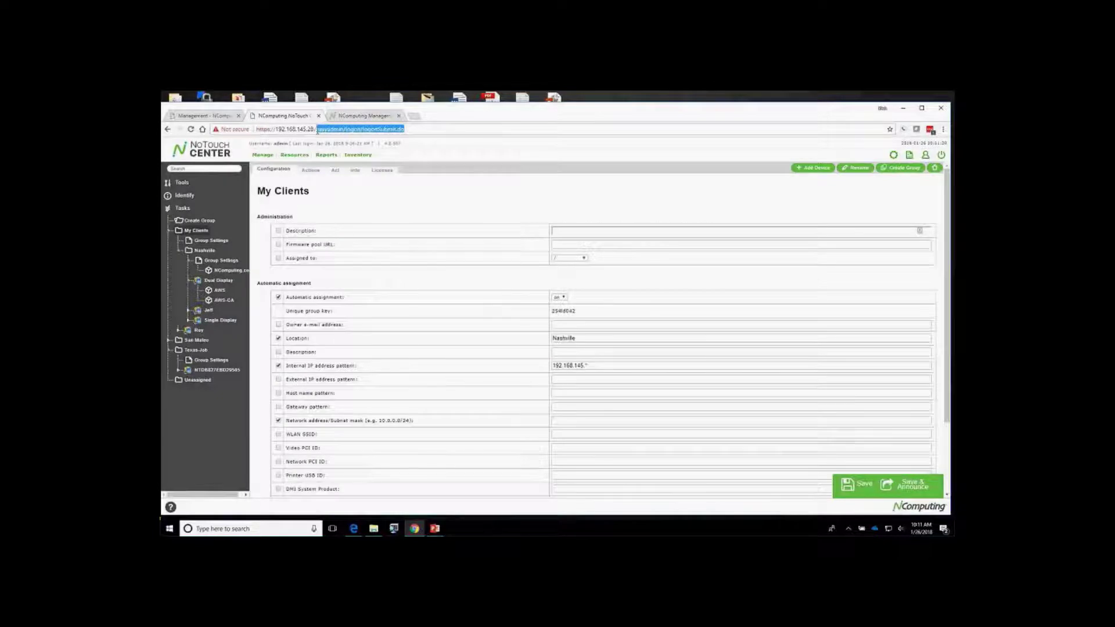
key(BackSpace)
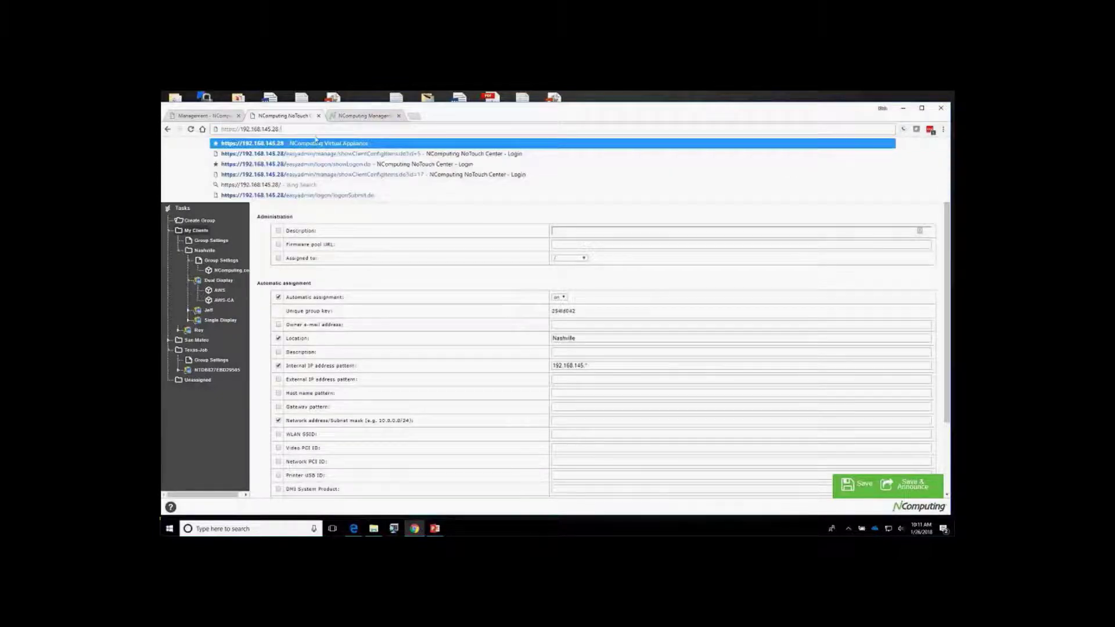
key(Return)
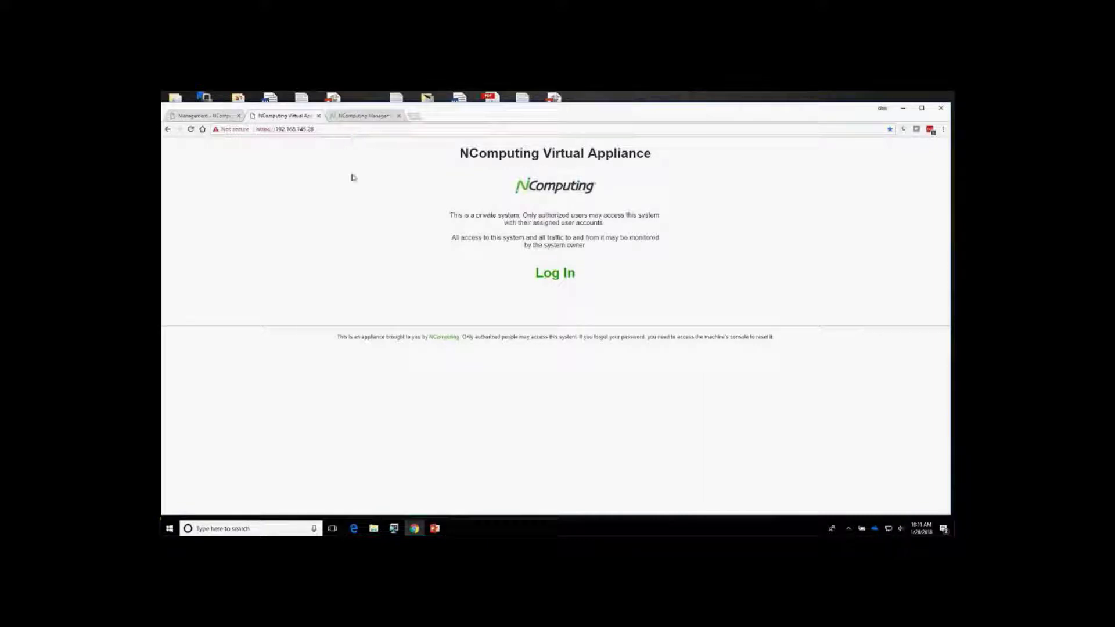
click(552, 273)
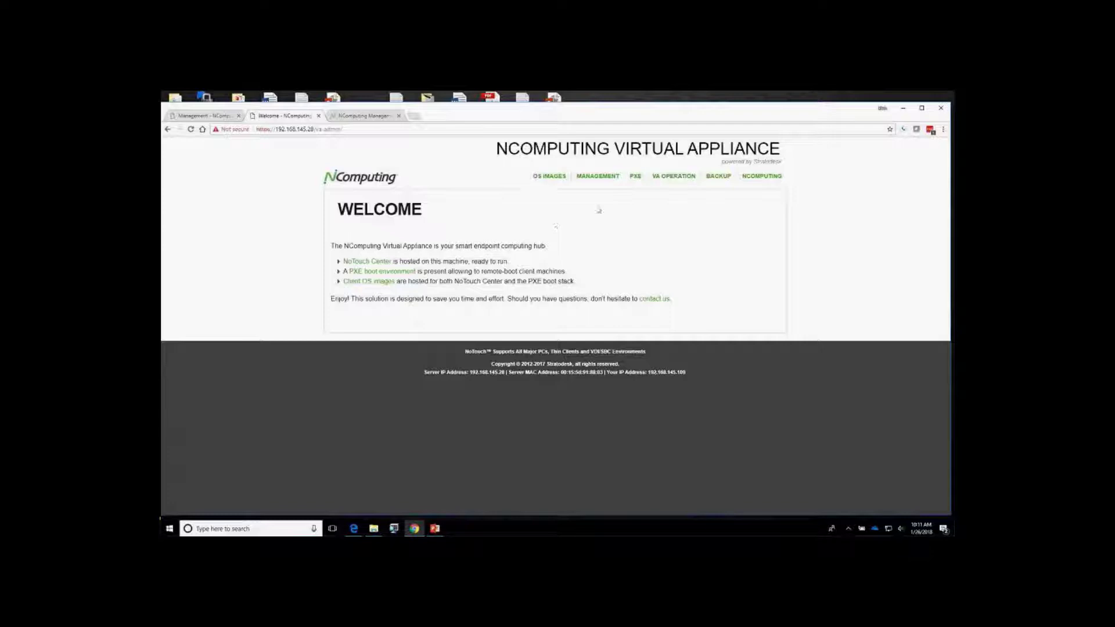
Step: View the virtual appliance's File Store page with its WebDAV and Windows share paths
mouse_move(668, 182)
mouse_move(595, 183)
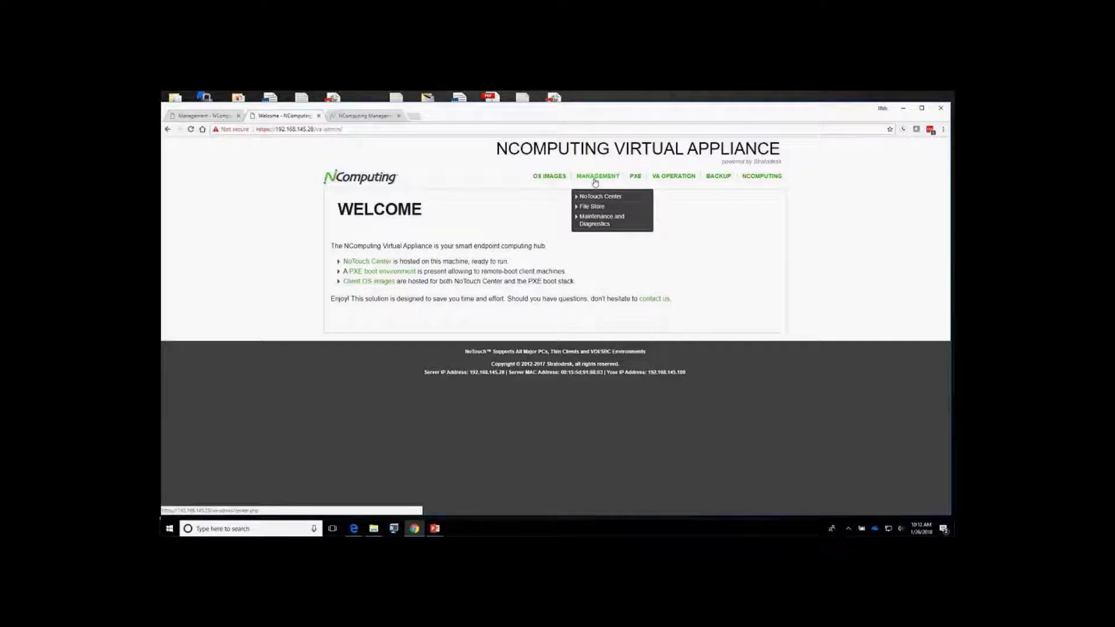
click(595, 208)
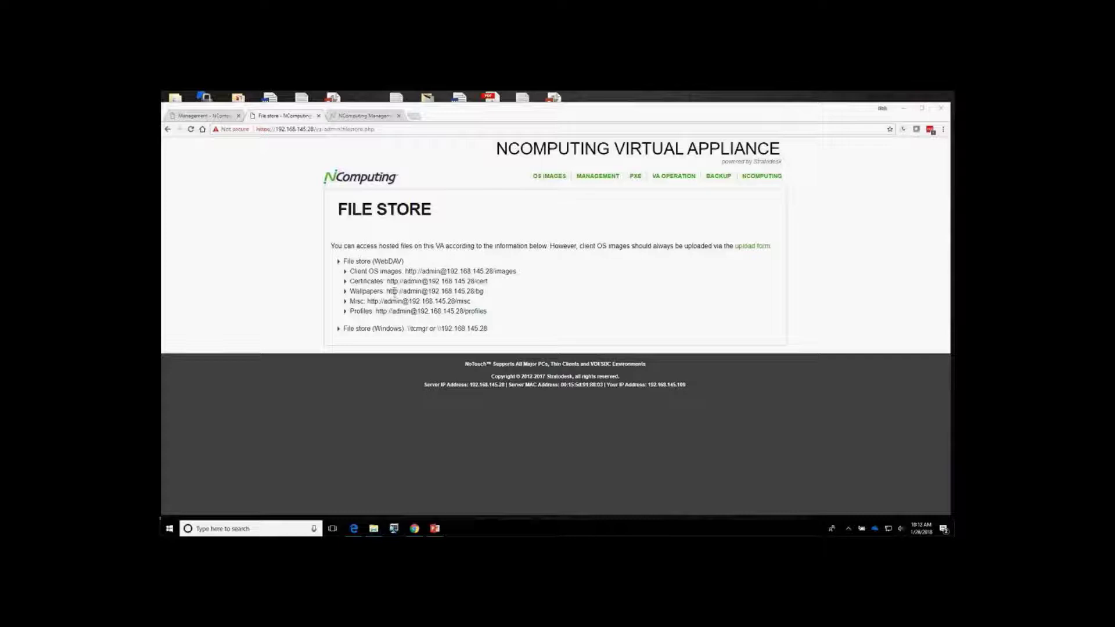
Step: Open the thin client's administration site at 192.168.145.127 in a new browser tab and view its General settings
click(414, 117)
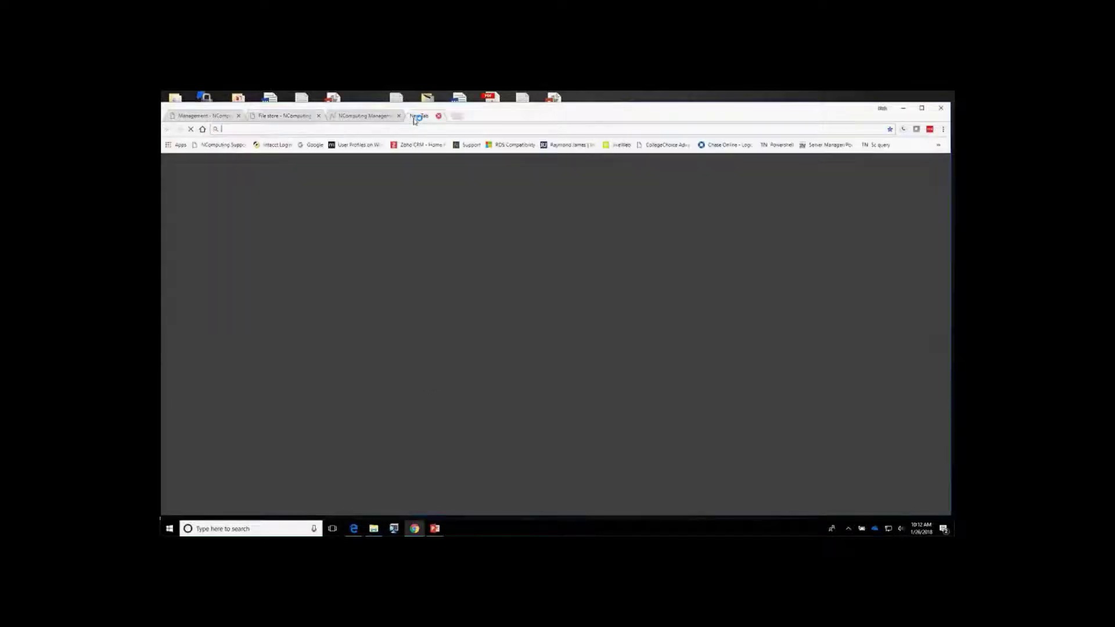
text(19)
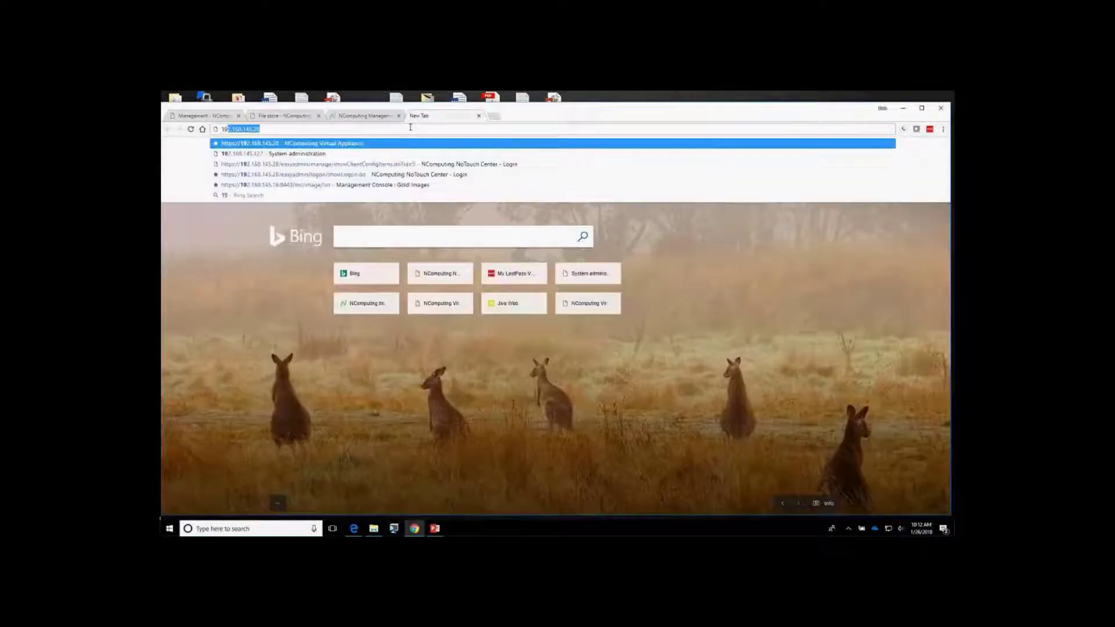
text(2.145)
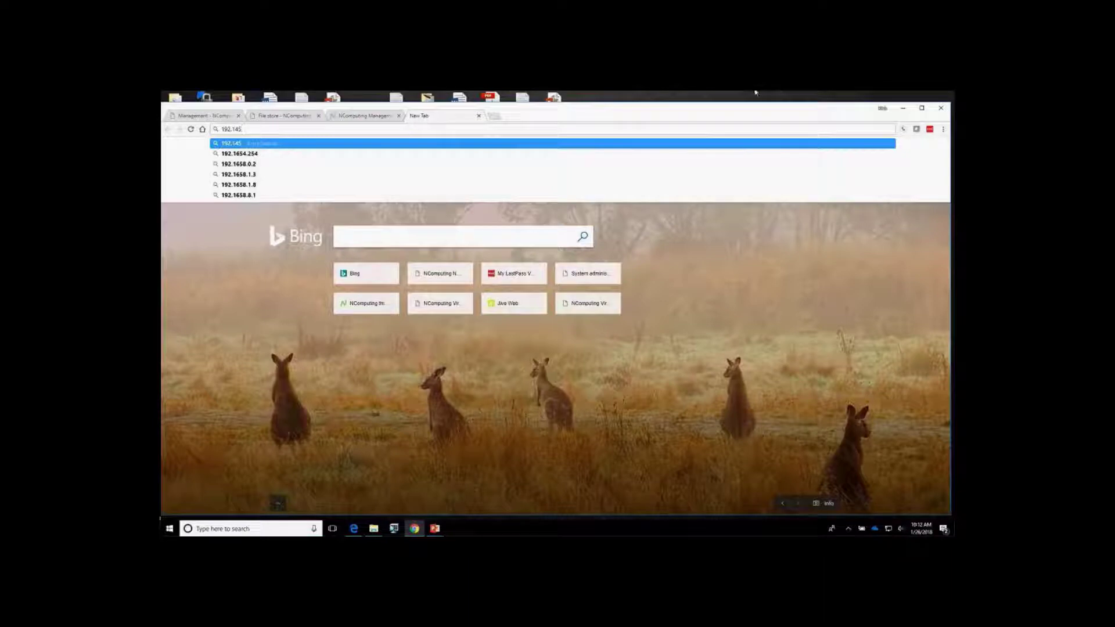
click(871, 93)
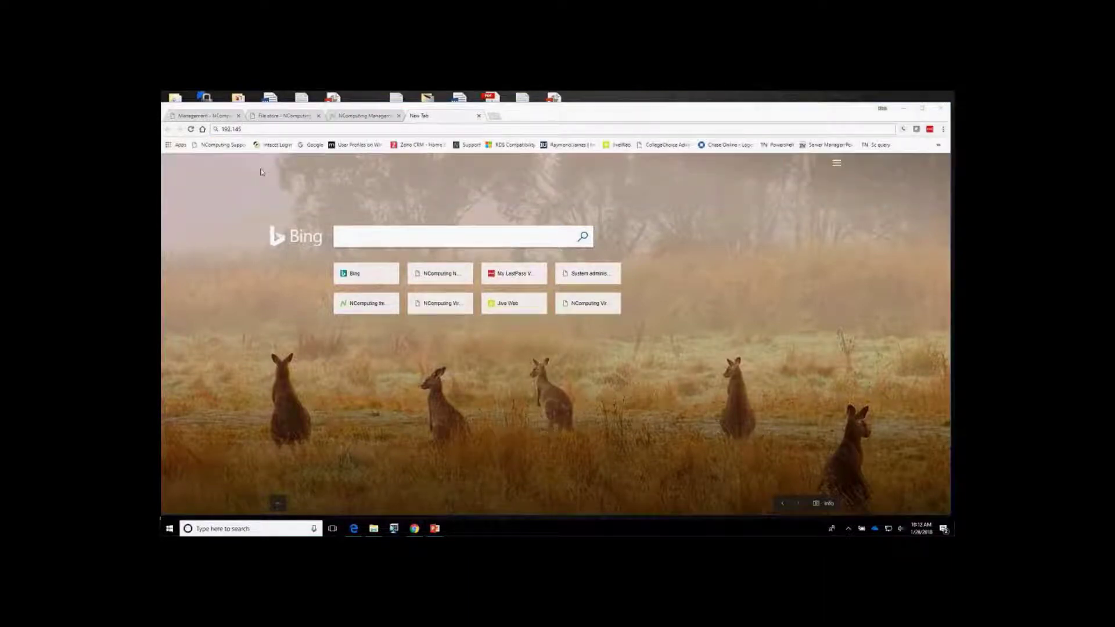
click(252, 129)
text(192.)
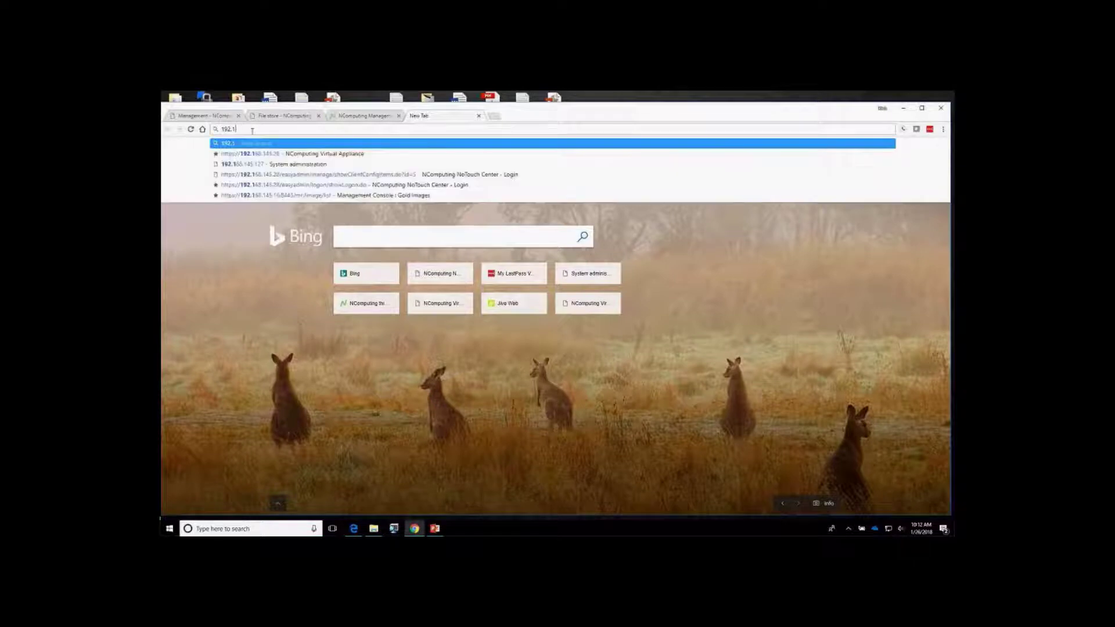
text(168)
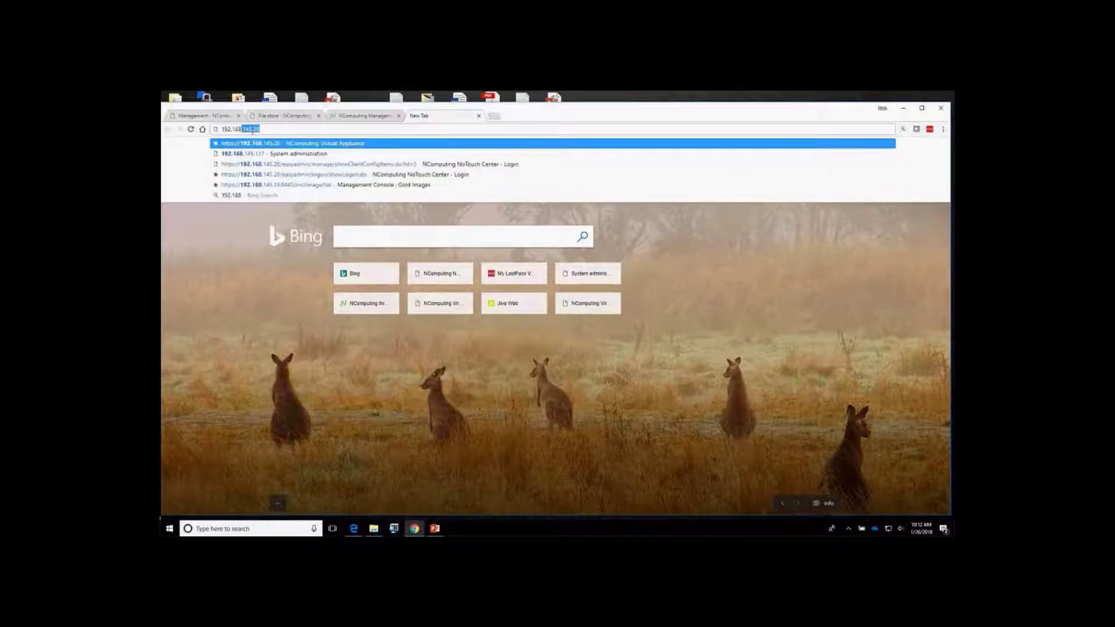
text(.145)
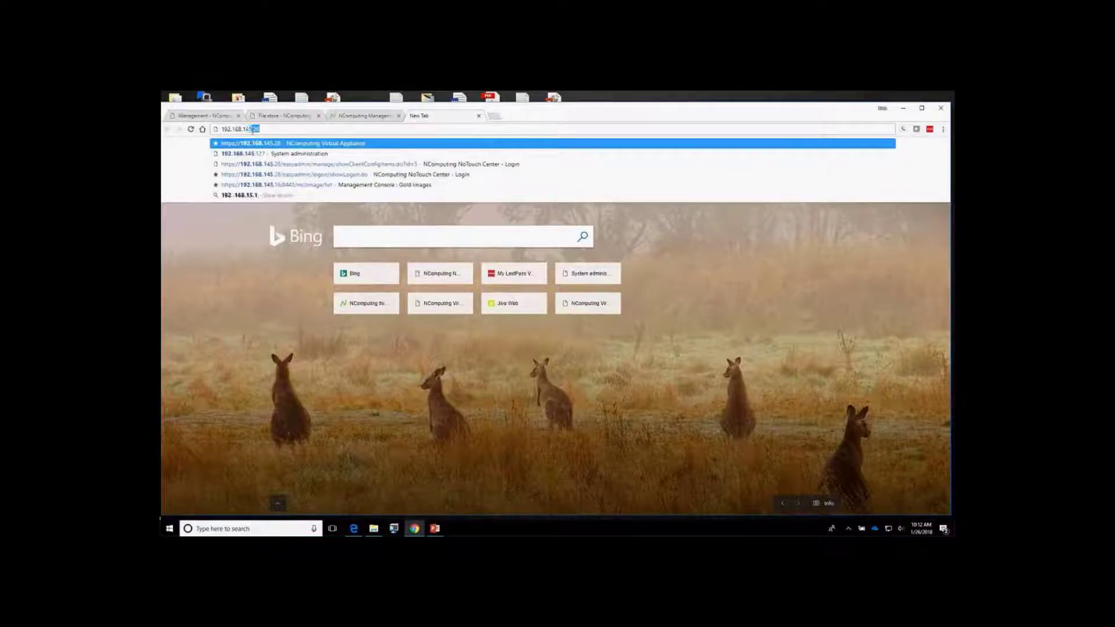
text(.127)
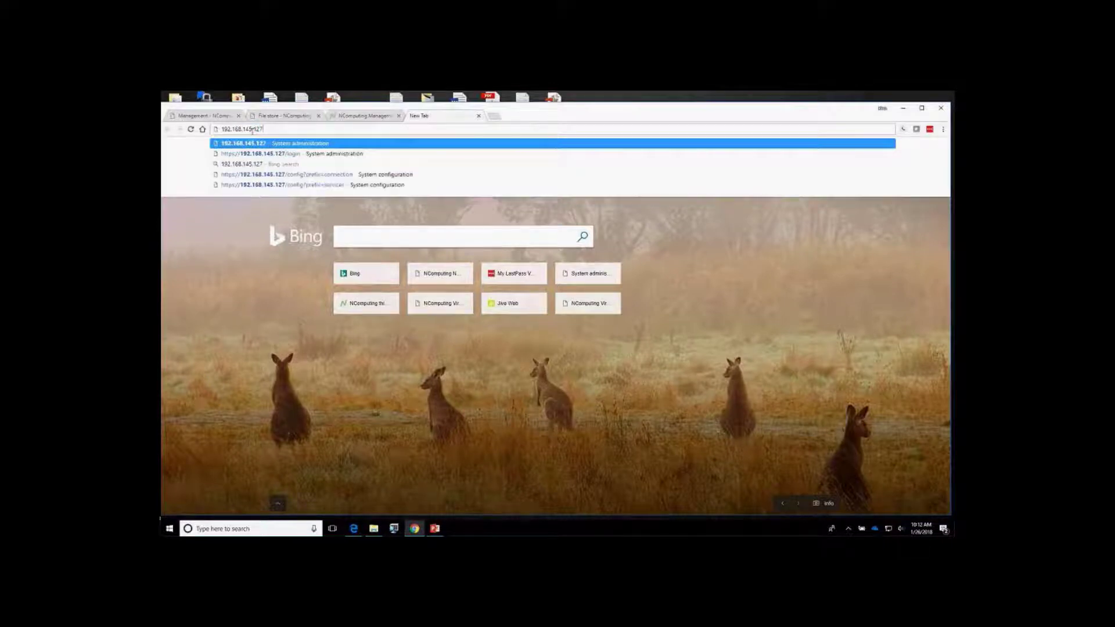
key(Return)
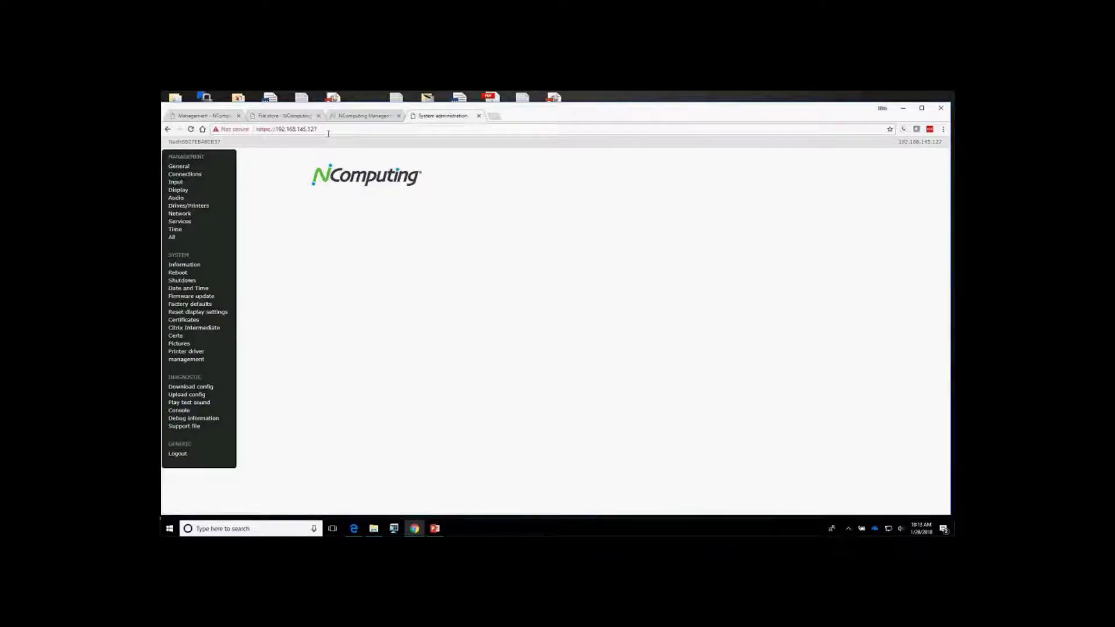
click(183, 169)
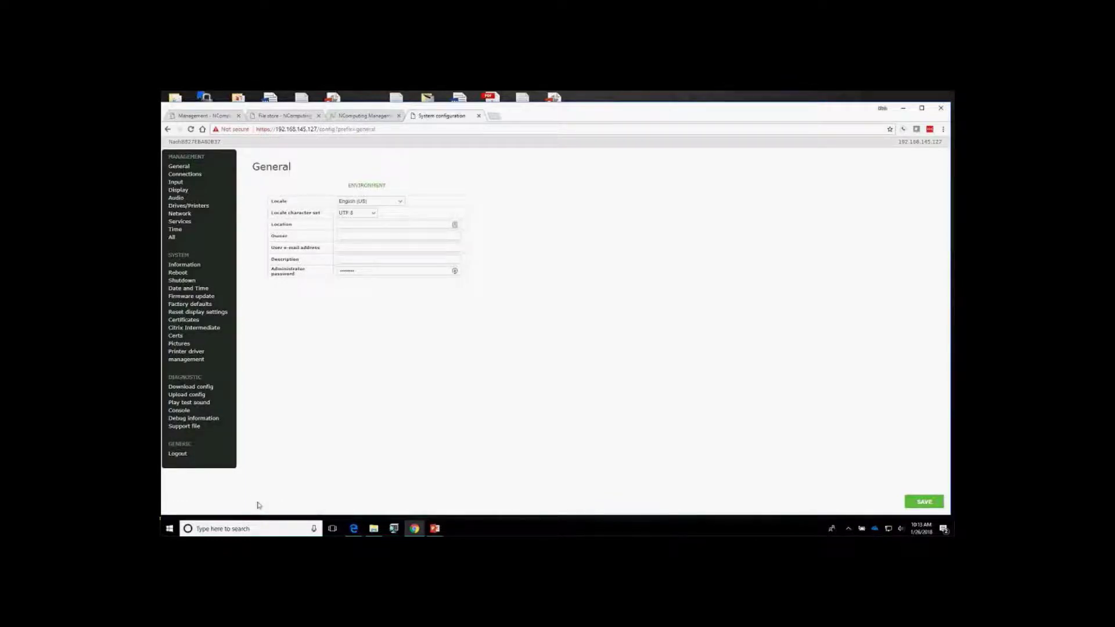
Step: Return to the virtual appliance's Management page and log in to NoTouch Center as admin
click(356, 116)
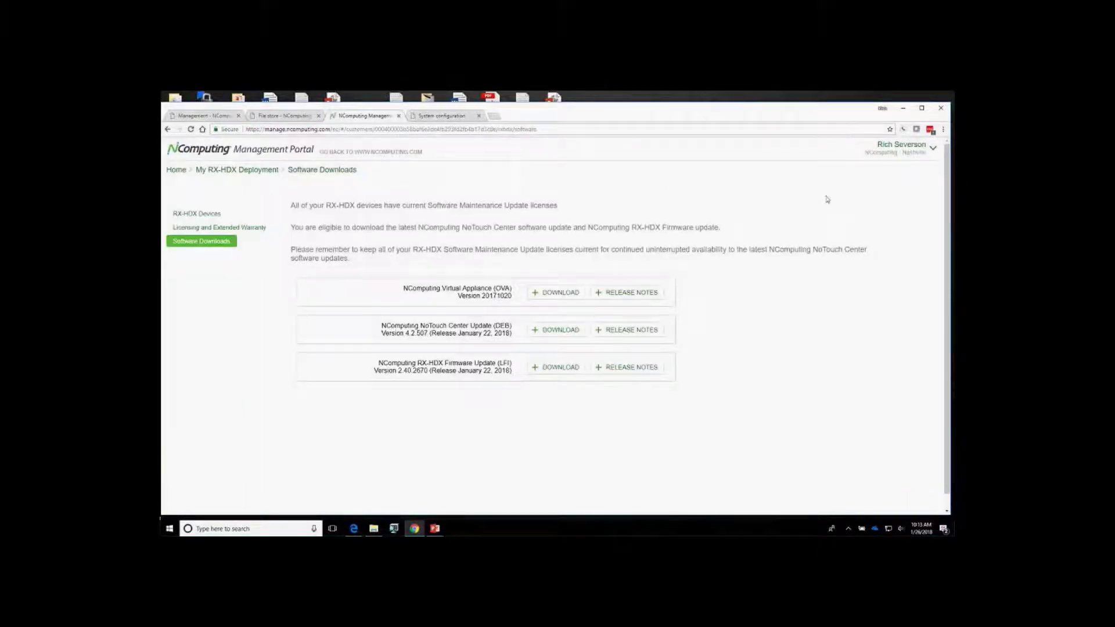
key(ctrl+shift+Tab)
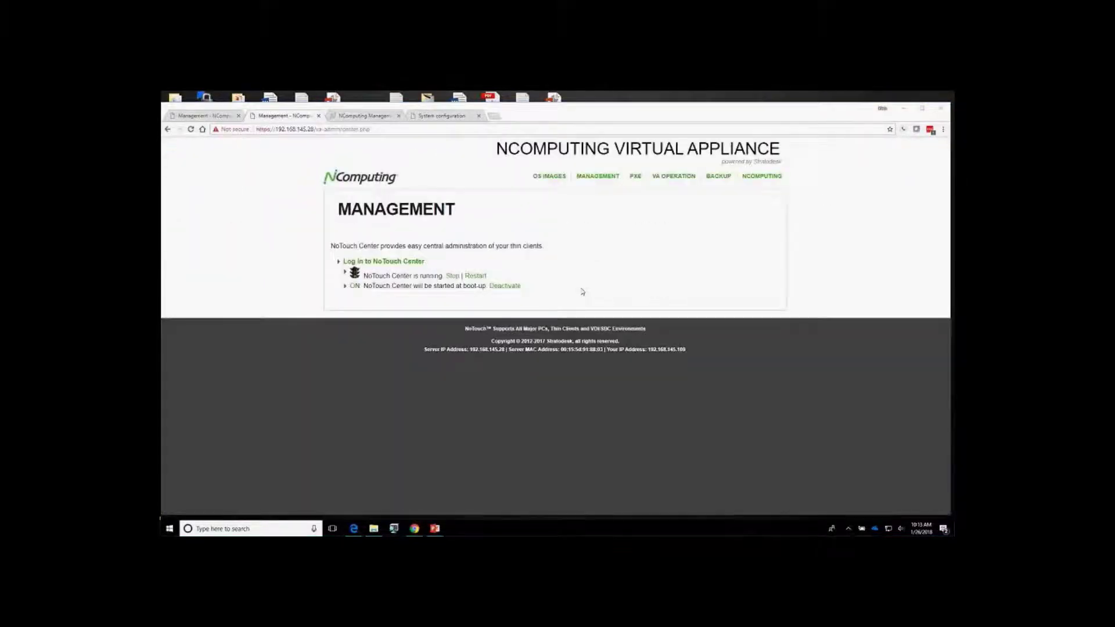
click(404, 263)
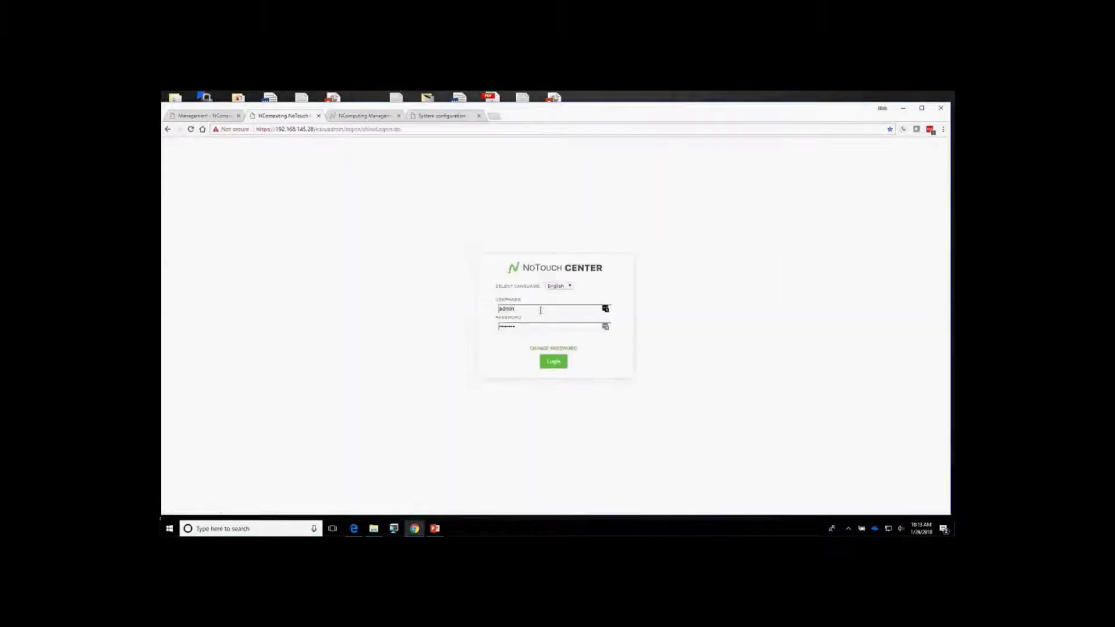
click(554, 361)
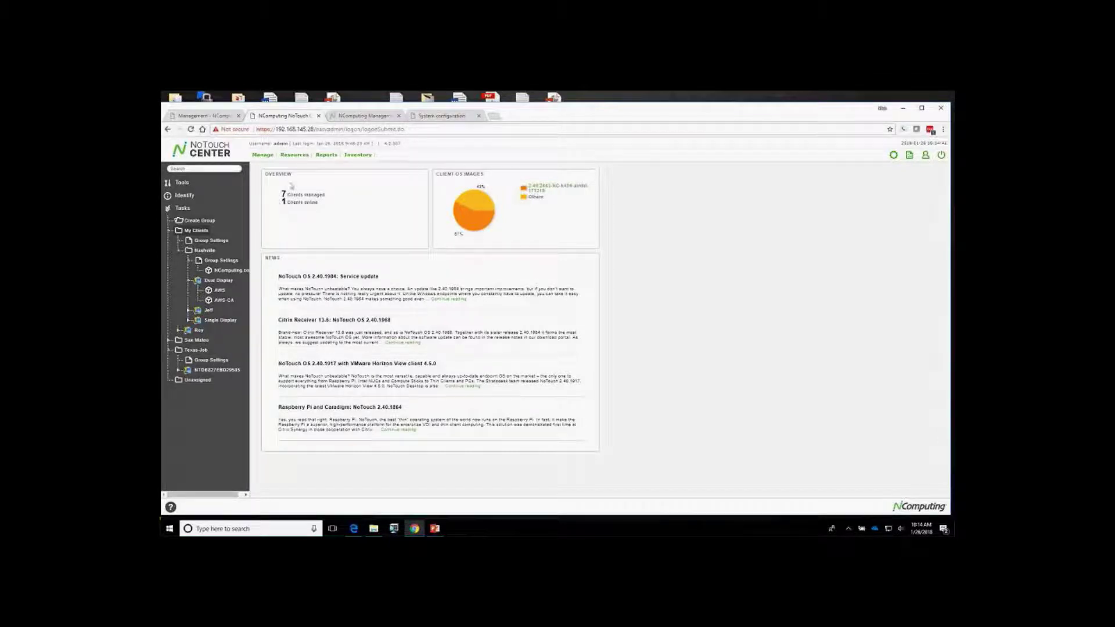
Step: Examine the client OS images and the backup and support downloads among the NoTouch Center resources
click(292, 157)
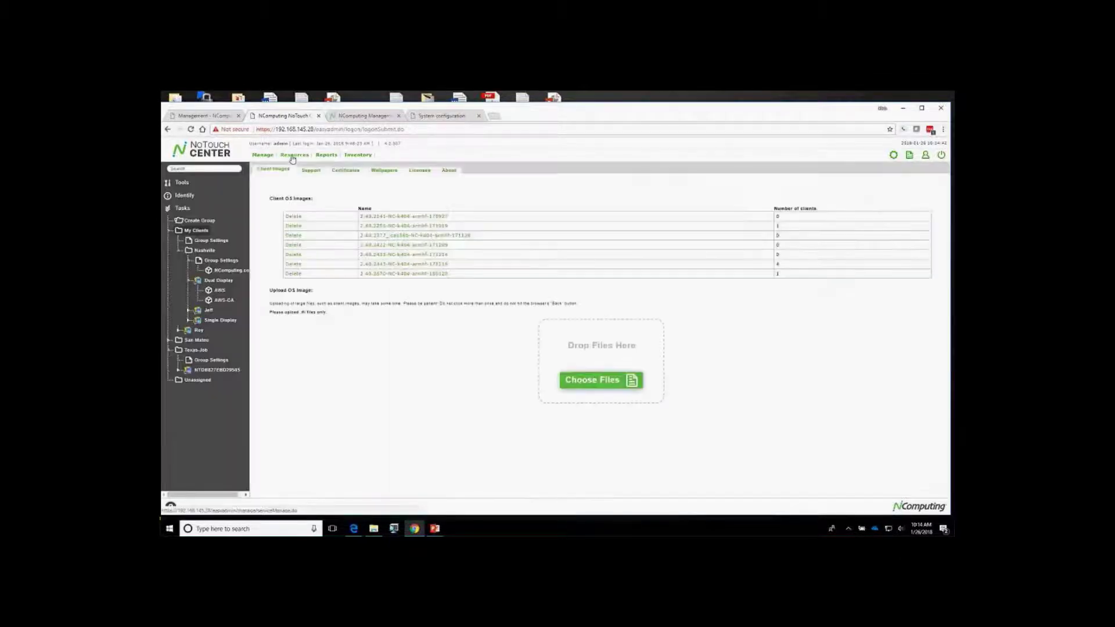
click(309, 170)
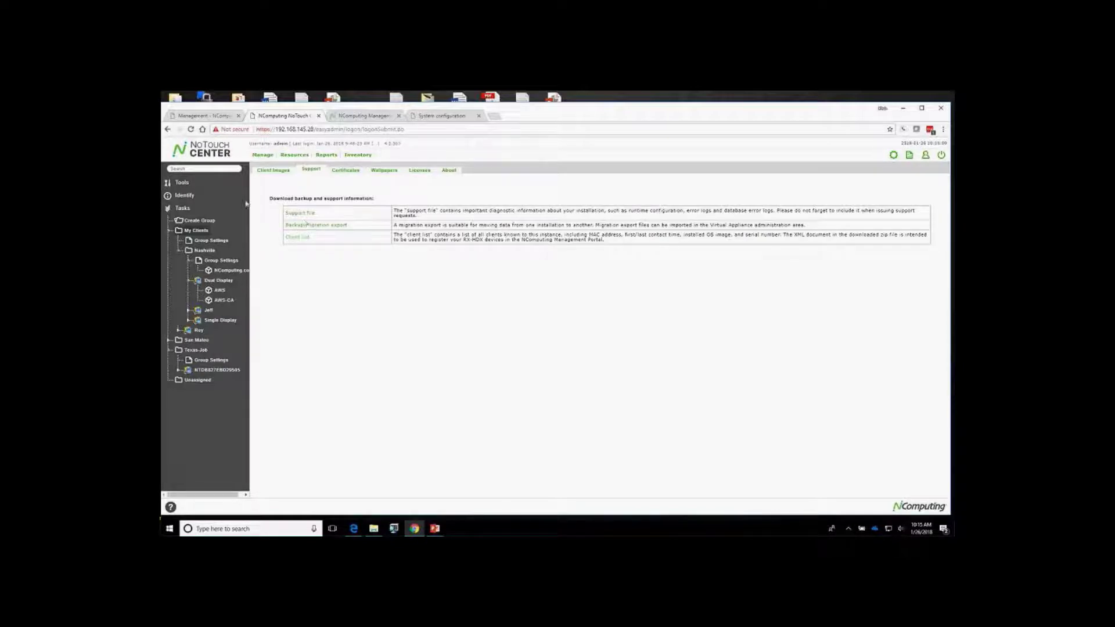
Step: Examine the new-device search form, the announce log and the list of identified devices
click(181, 183)
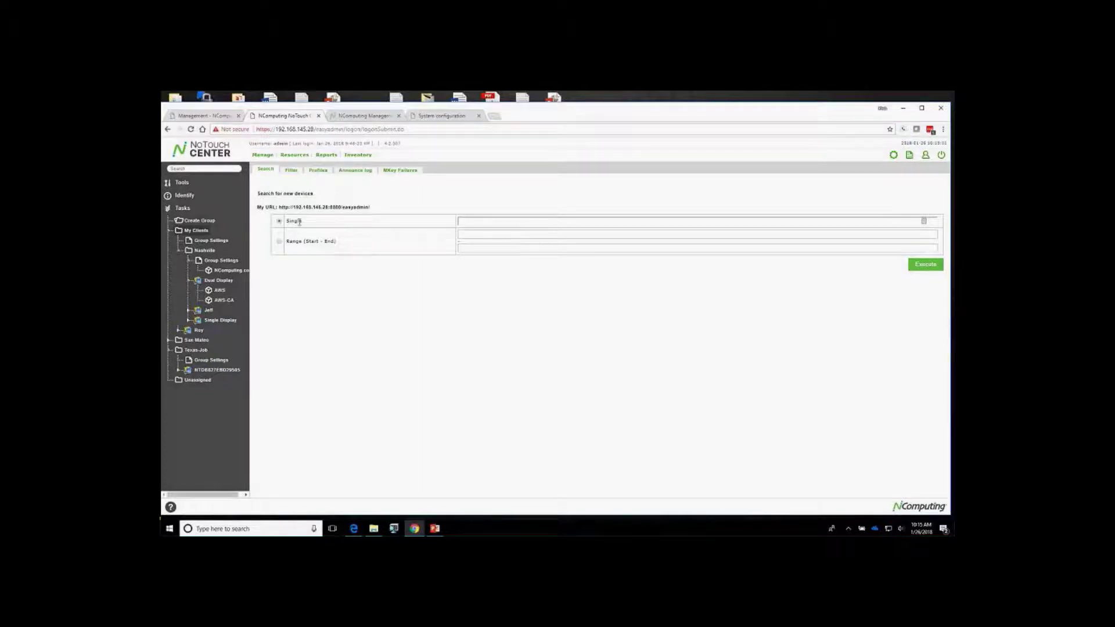
click(492, 223)
click(355, 170)
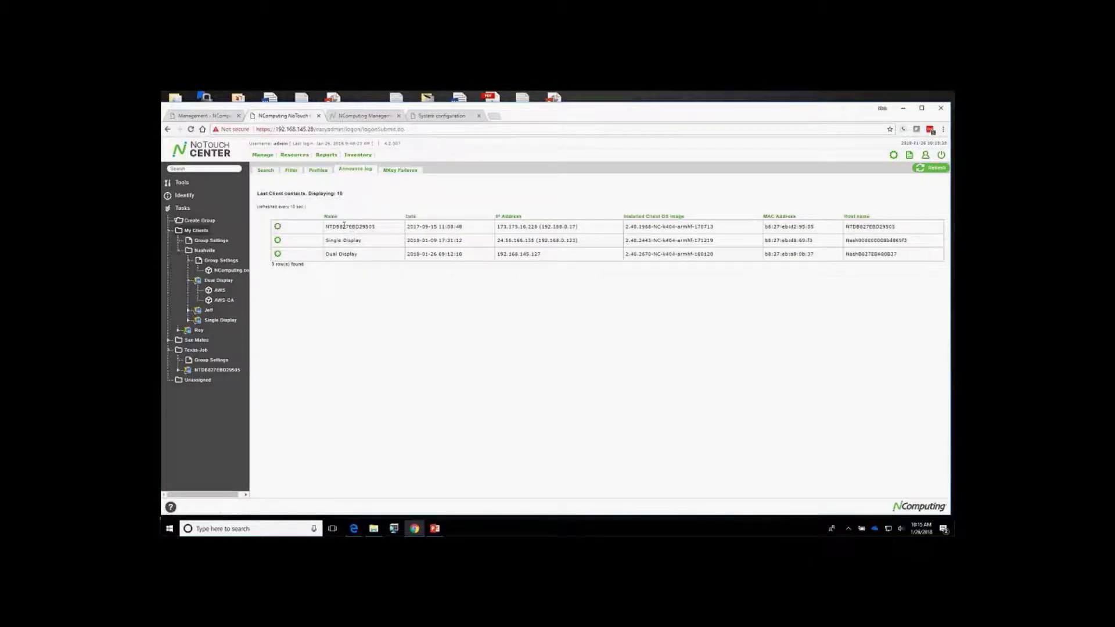
click(185, 196)
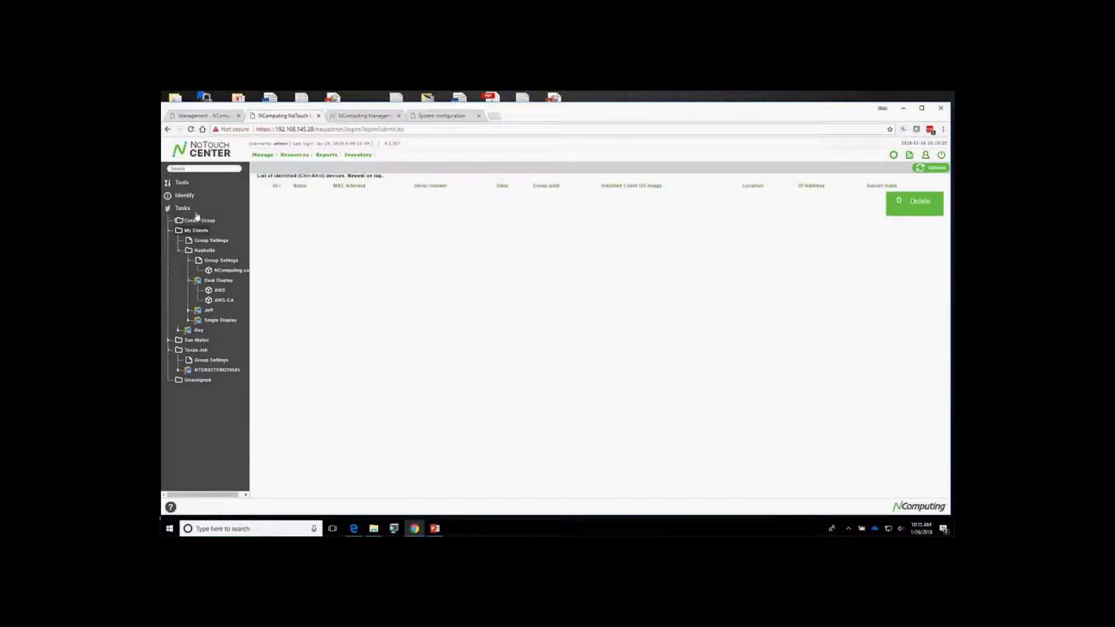
Step: Bring up the name prompt for a new group, cancel it, and view the Nashville group's configuration under My Clients
click(197, 222)
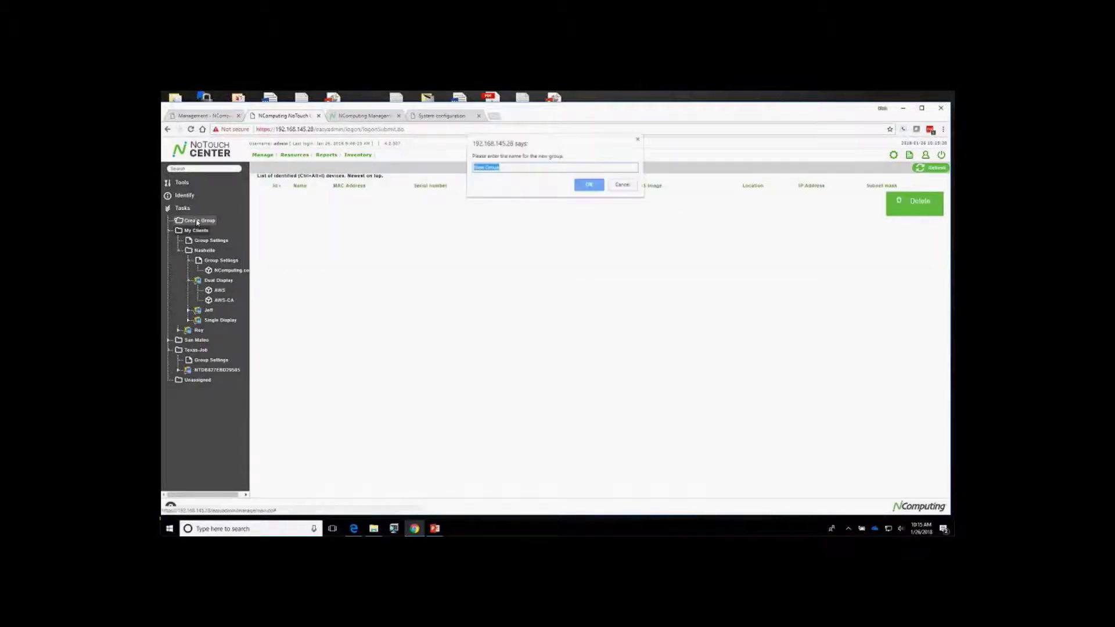
click(622, 184)
click(205, 251)
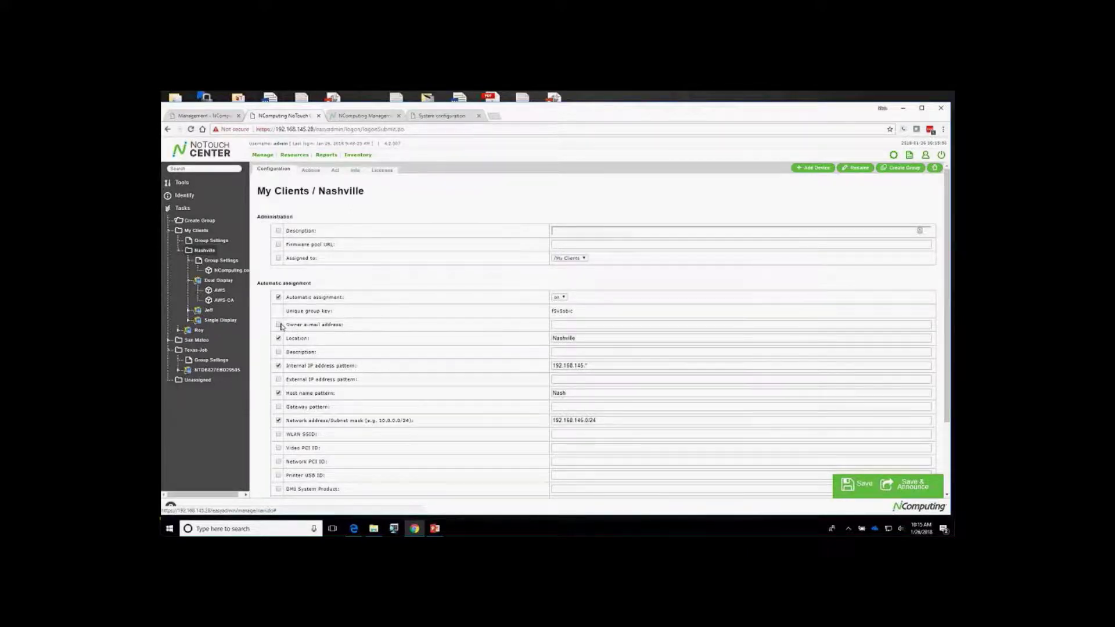
Step: Review the Nashville group's available actions and its automatic assignment criteria under My Clients
click(210, 254)
click(311, 170)
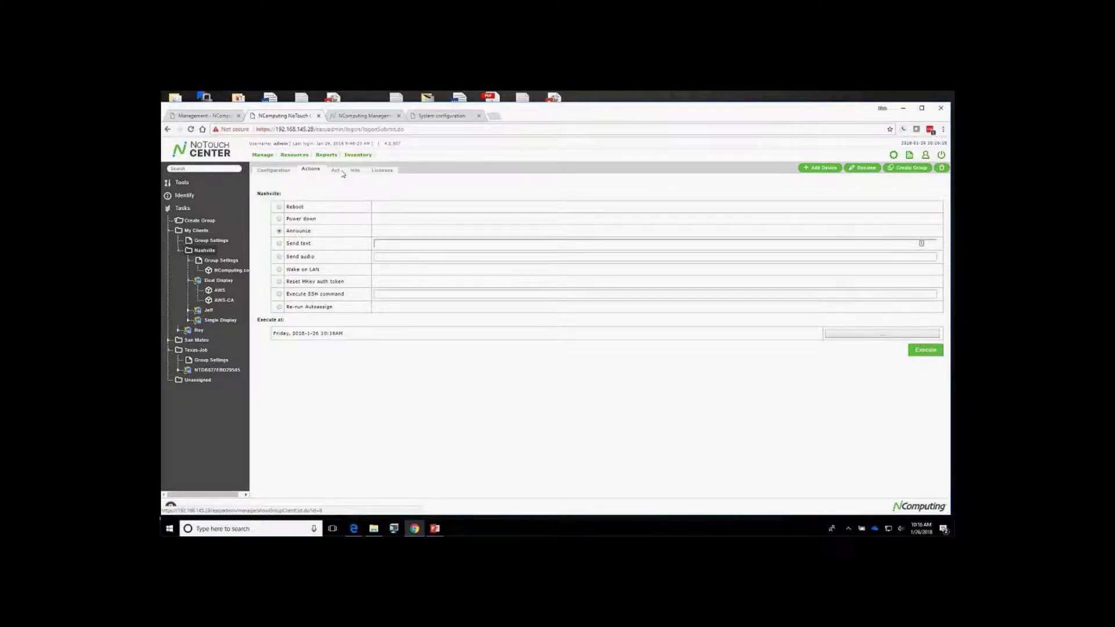
click(281, 170)
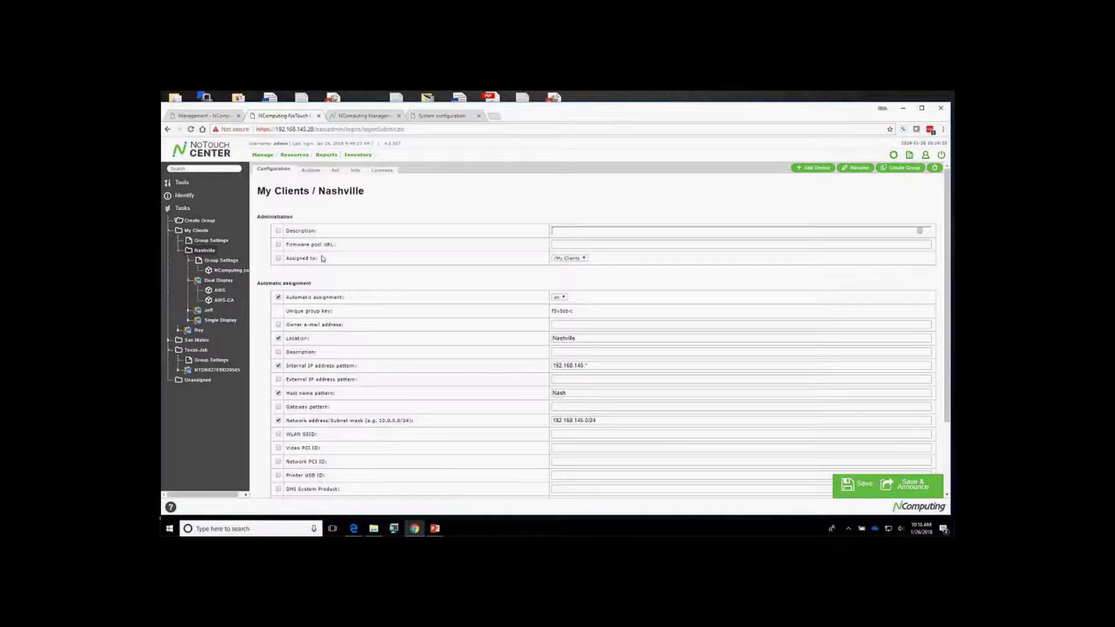
scroll(323, 258, down, 1)
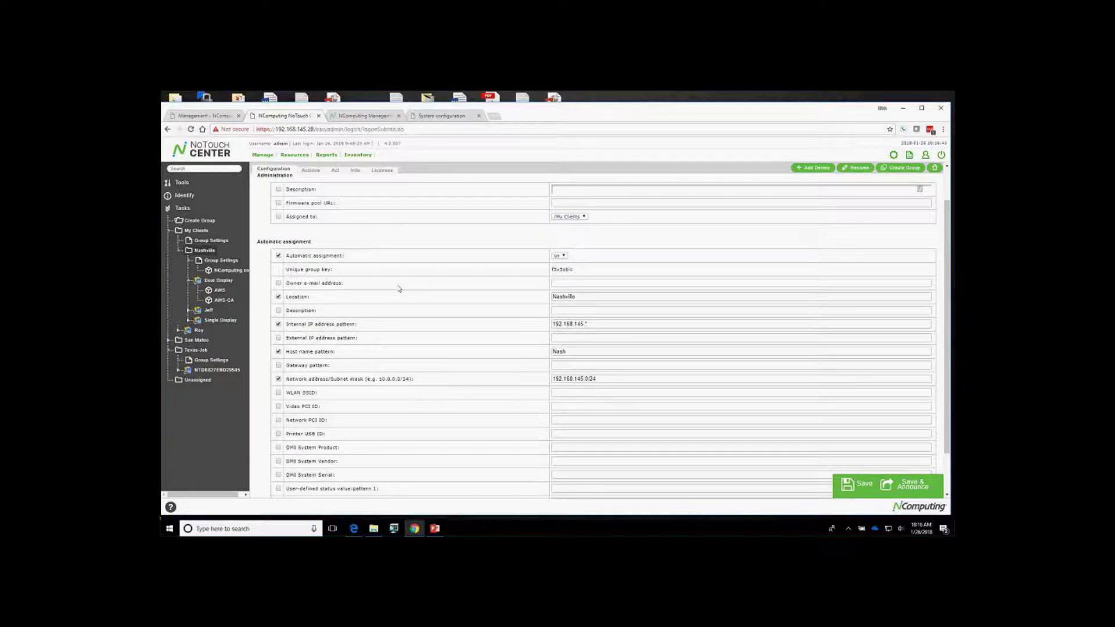
Step: Examine Nashville's Group Settings for administration and services, including the SSH and Screen Shadowing options
click(229, 265)
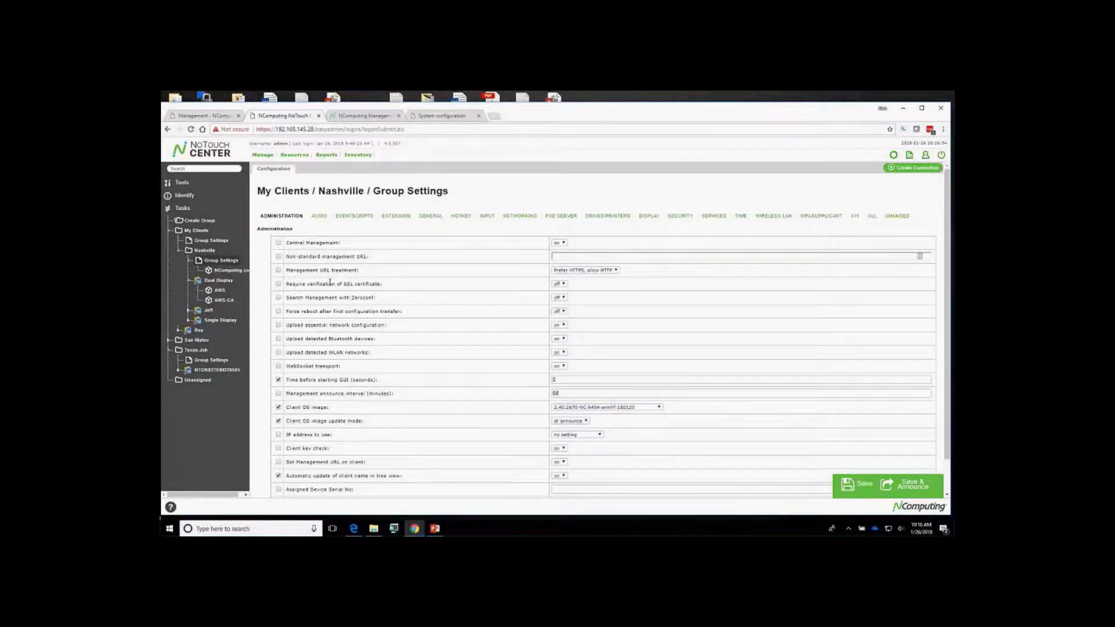
click(712, 219)
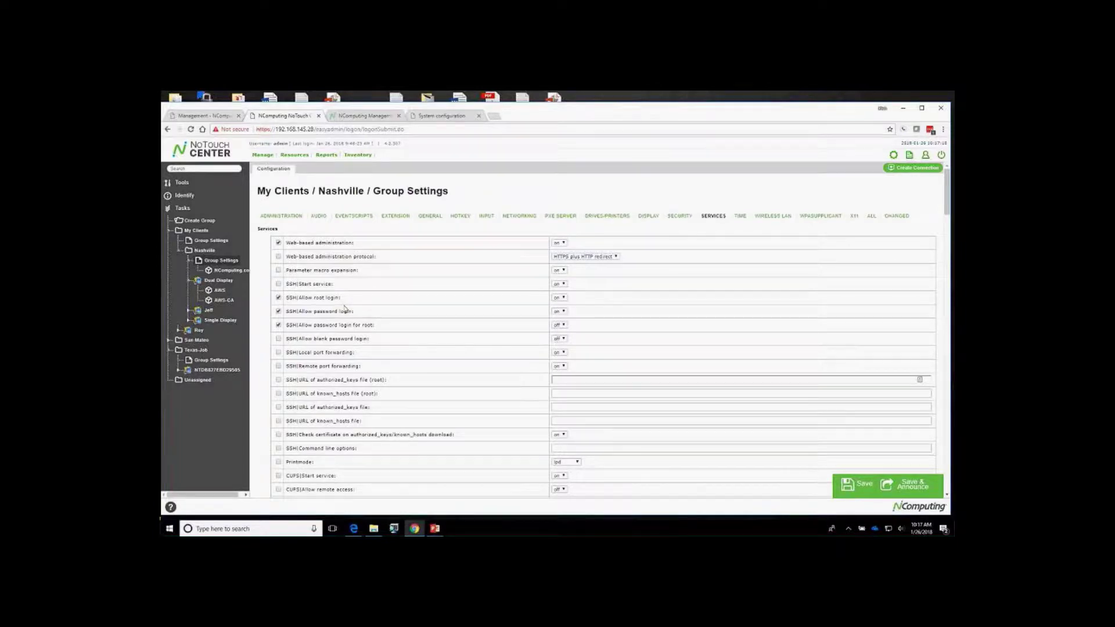
scroll(345, 308, down, 5)
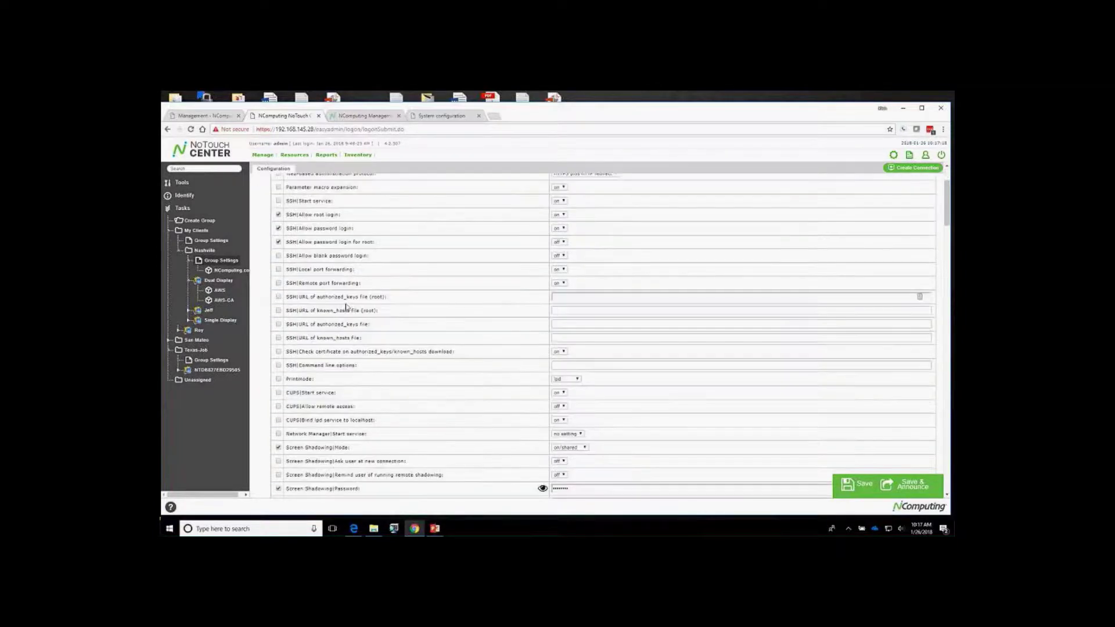
scroll(345, 307, up, 5)
scroll(345, 308, down, 5)
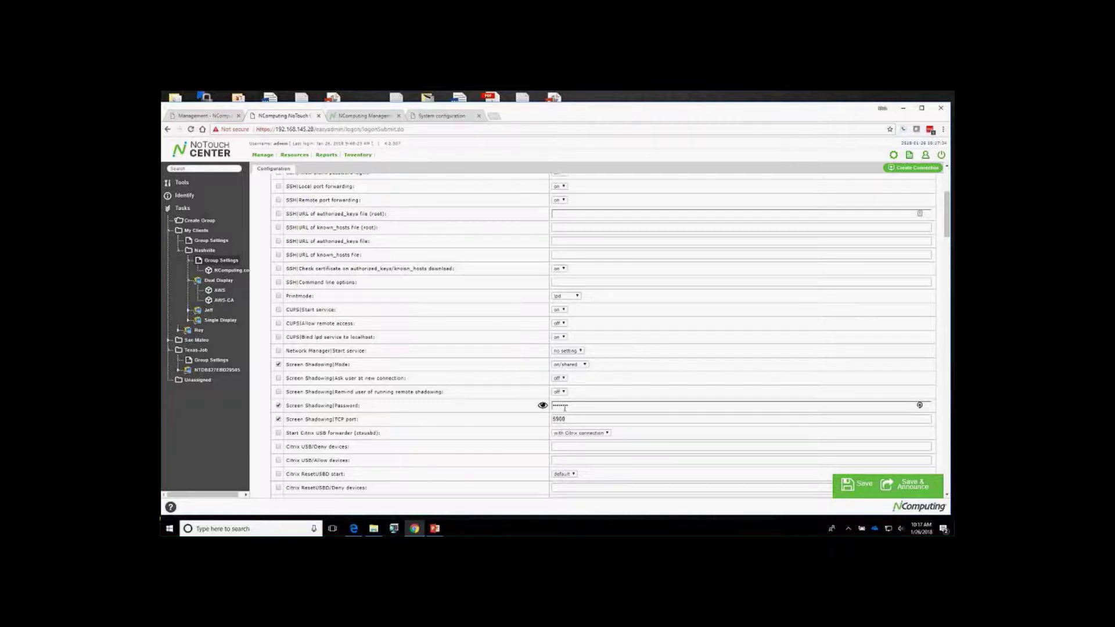
Step: Launch VNC Viewer, connect to 192.168.145.127 with the screen-shadowing password, view the device's desktop, and minimize the viewer
click(304, 529)
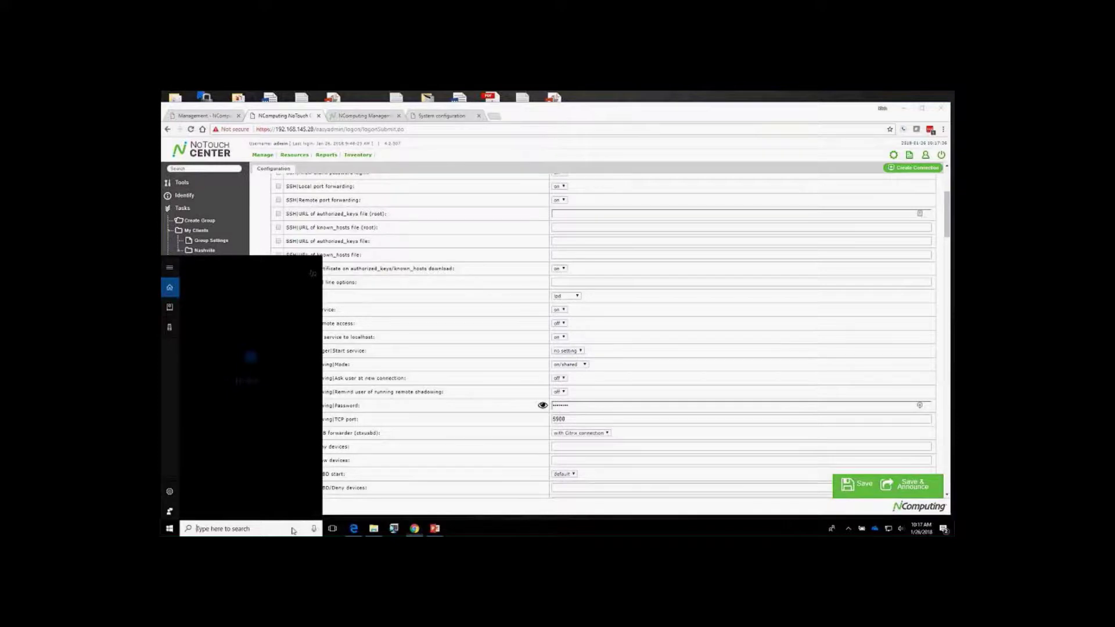
text(vn)
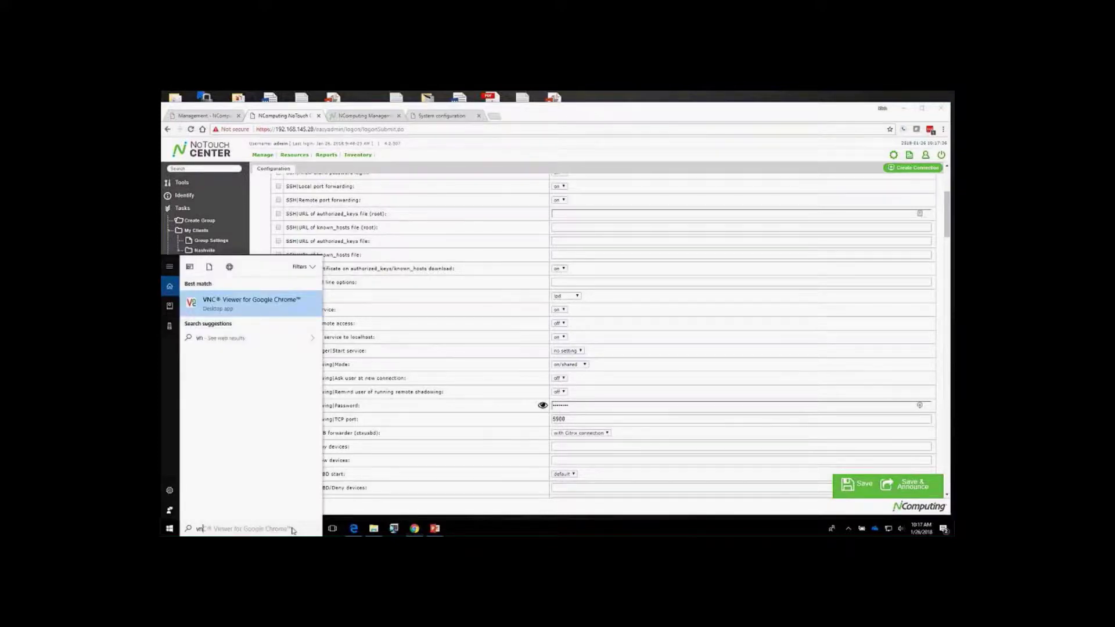
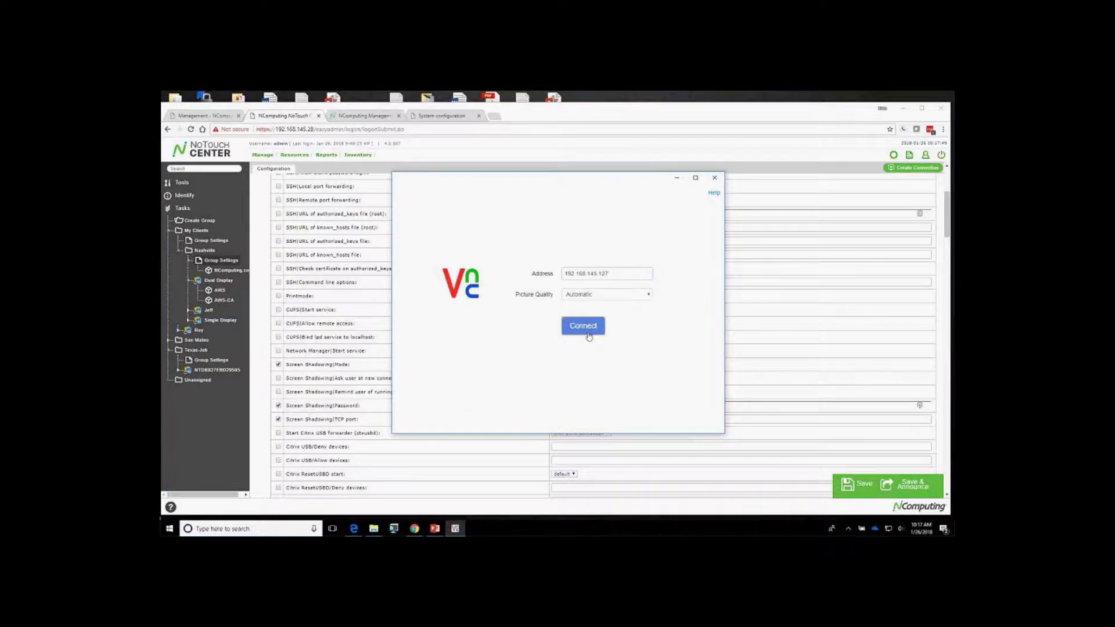
click(588, 333)
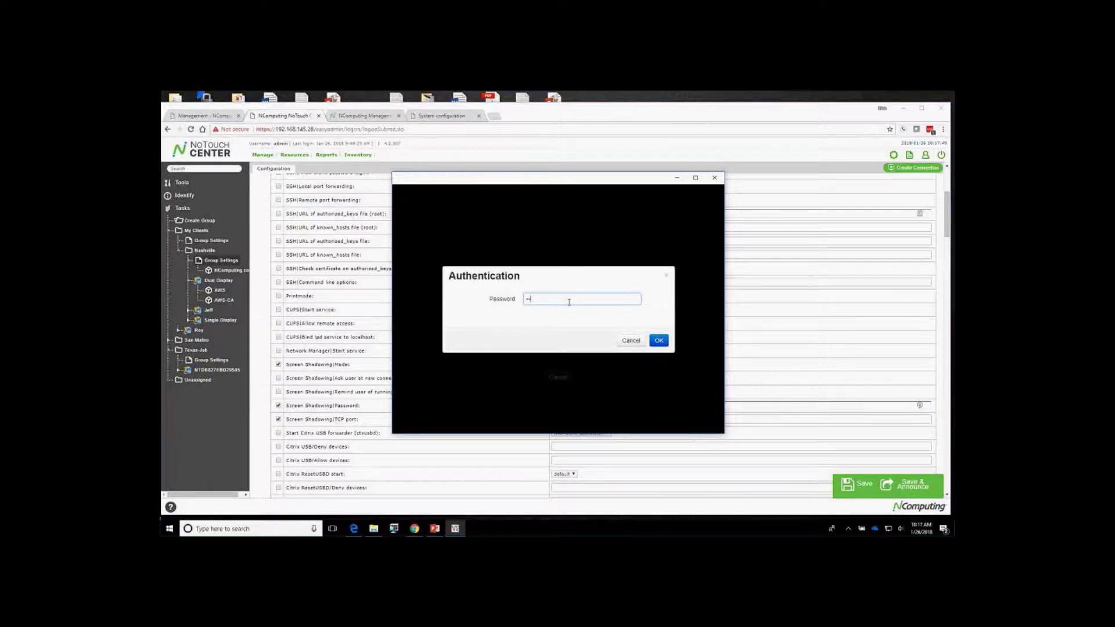
text(••••••)
key(Return)
text(******)
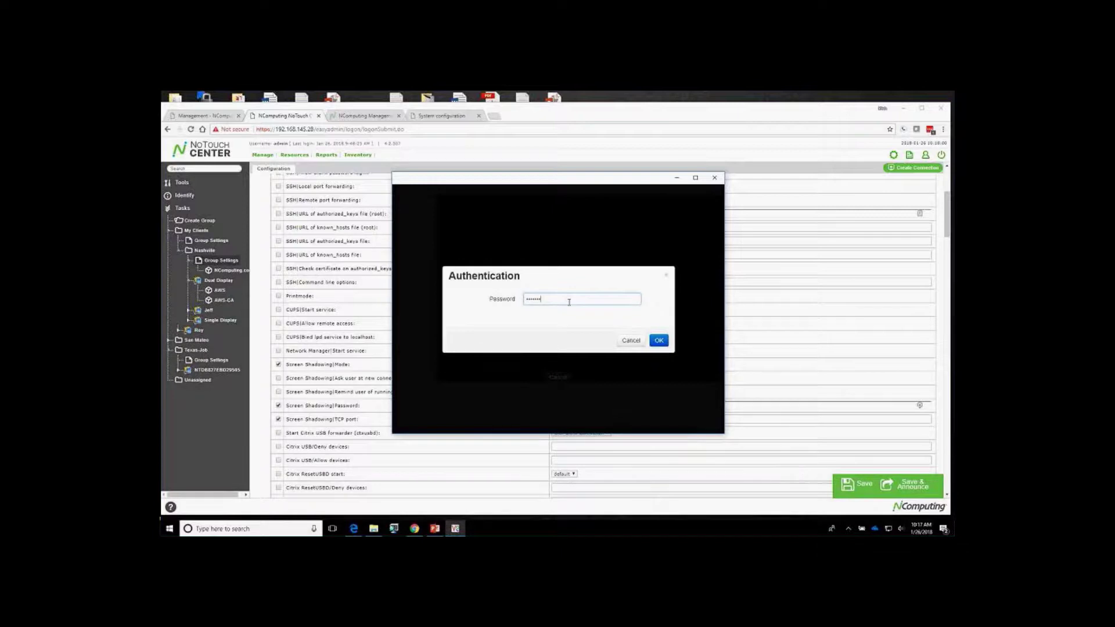
key(Return)
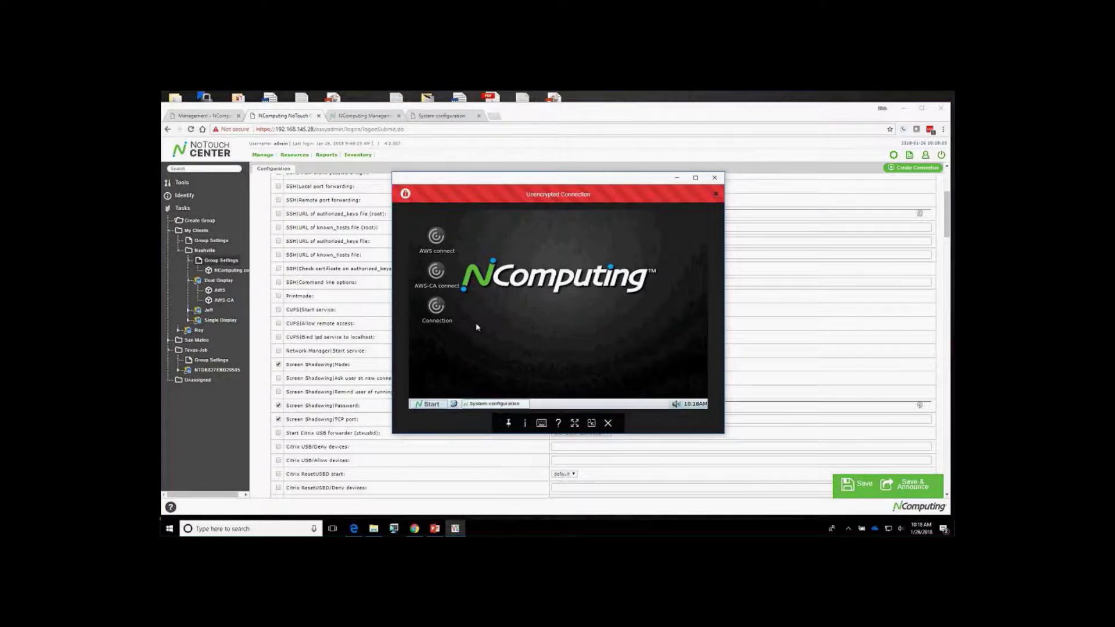
click(674, 180)
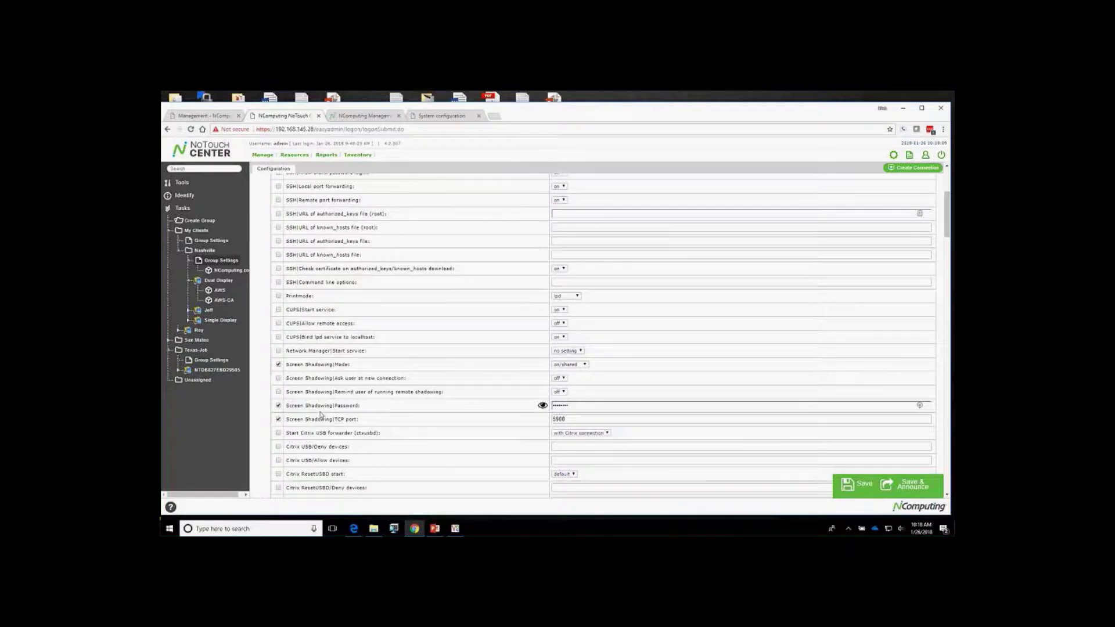
Step: Check the certificate download URL in Nashville's Security settings and view the certificate file in the appliance's cert folder
click(220, 261)
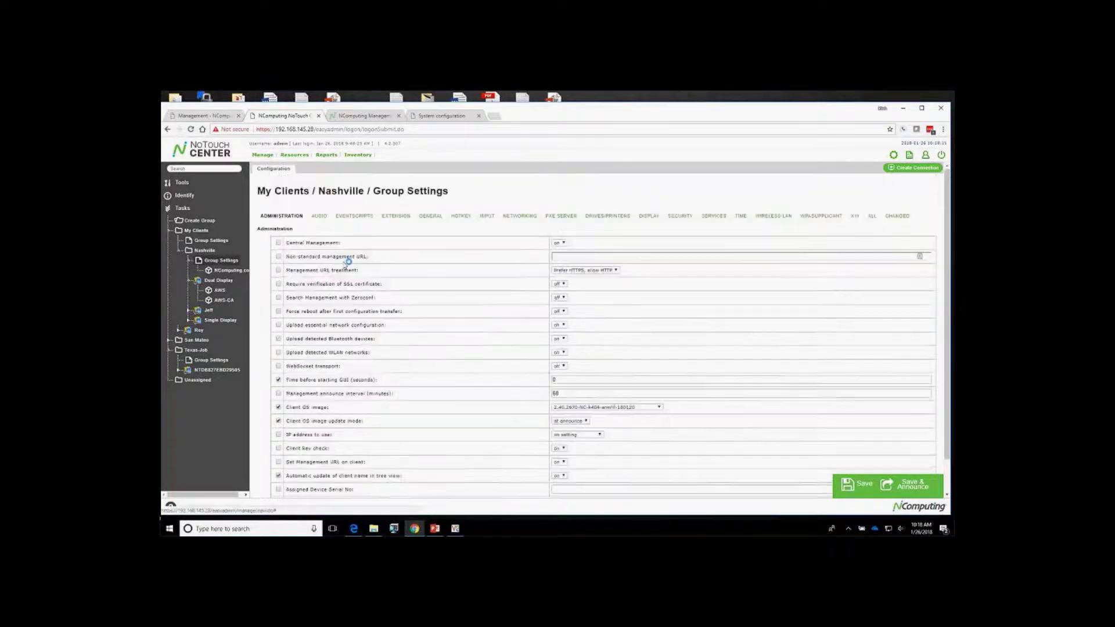
click(680, 218)
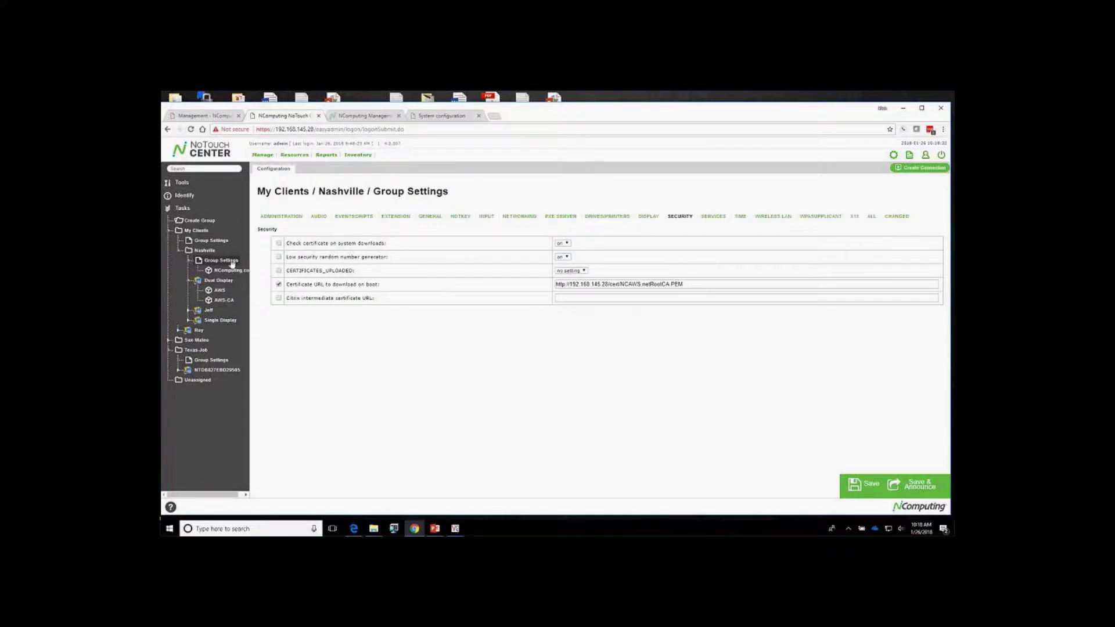
click(380, 529)
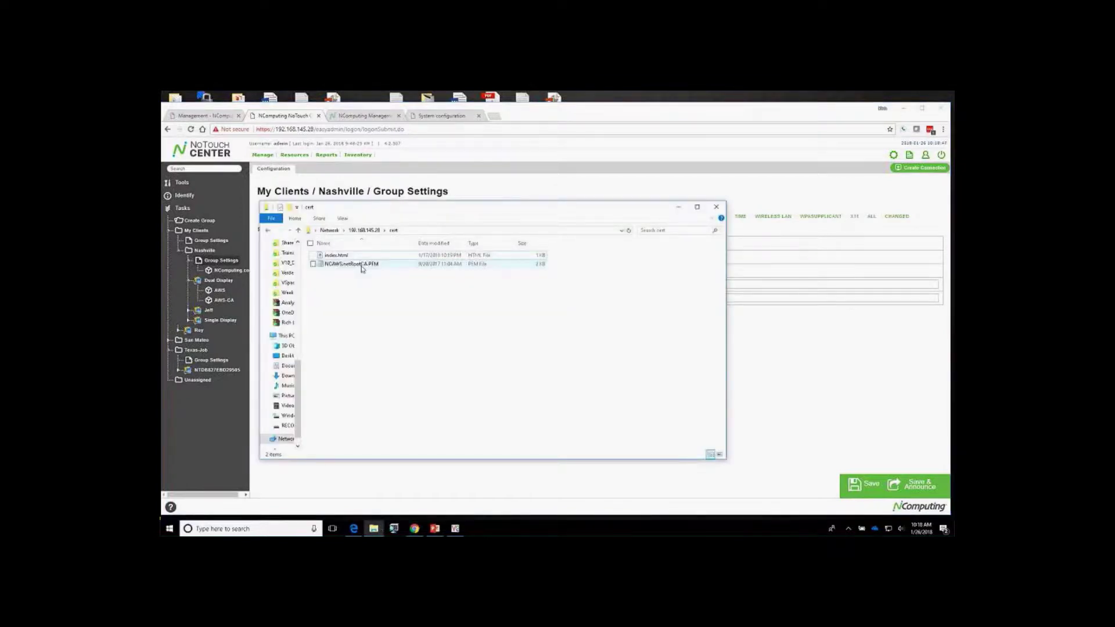
click(520, 180)
Step: Load the virtual appliance at 192.168.145.28 and highlight the certificates address on its File Store page
click(442, 115)
click(401, 128)
text(1)
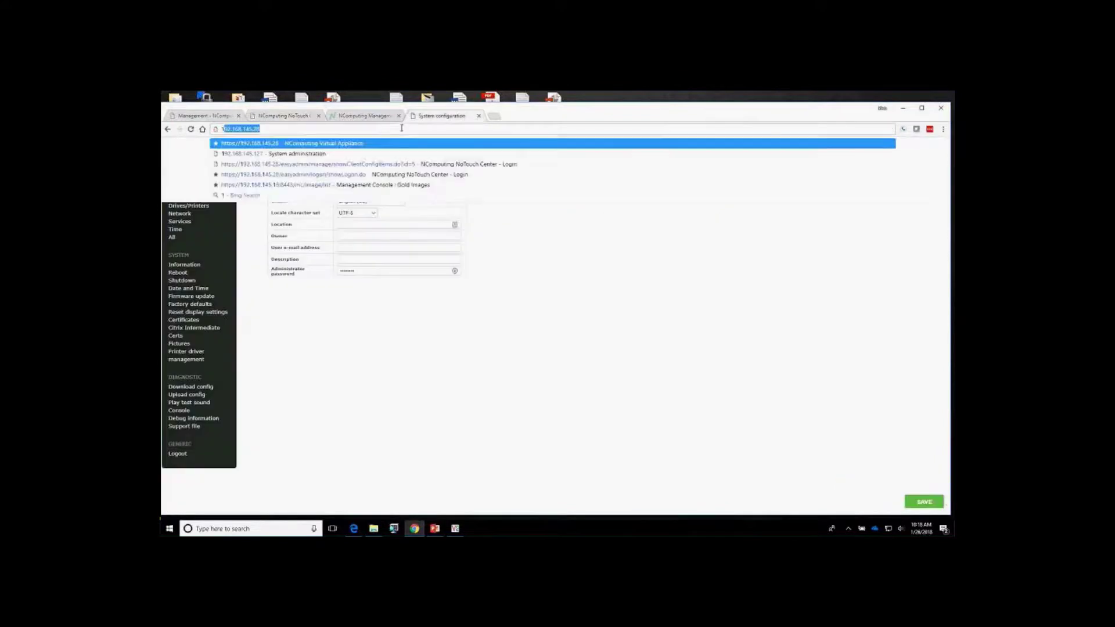
text(92.1)
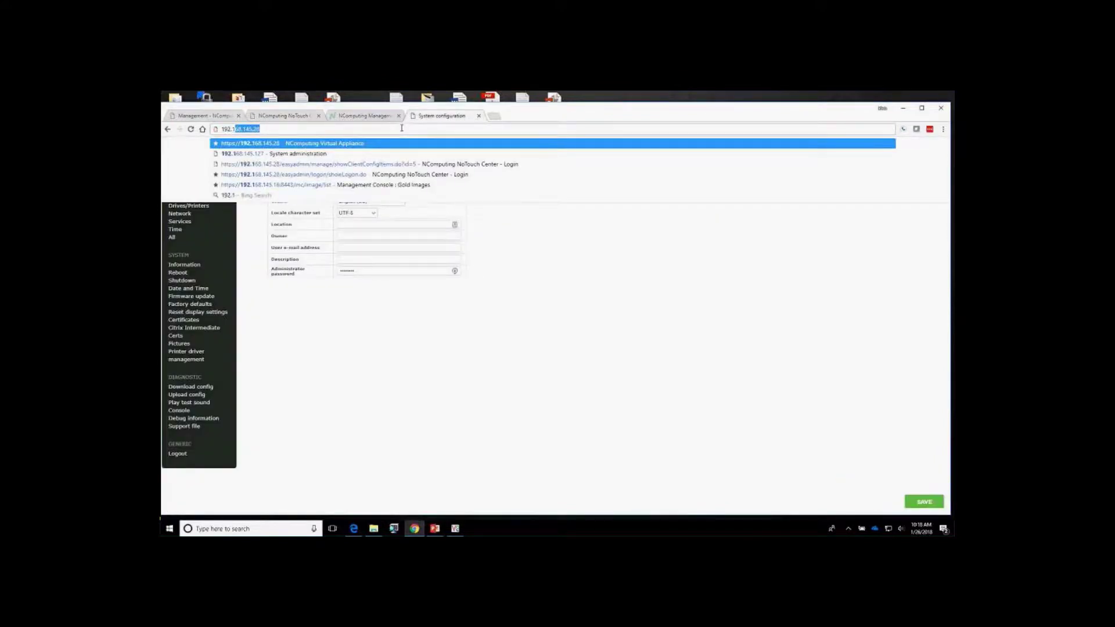
text(68.145)
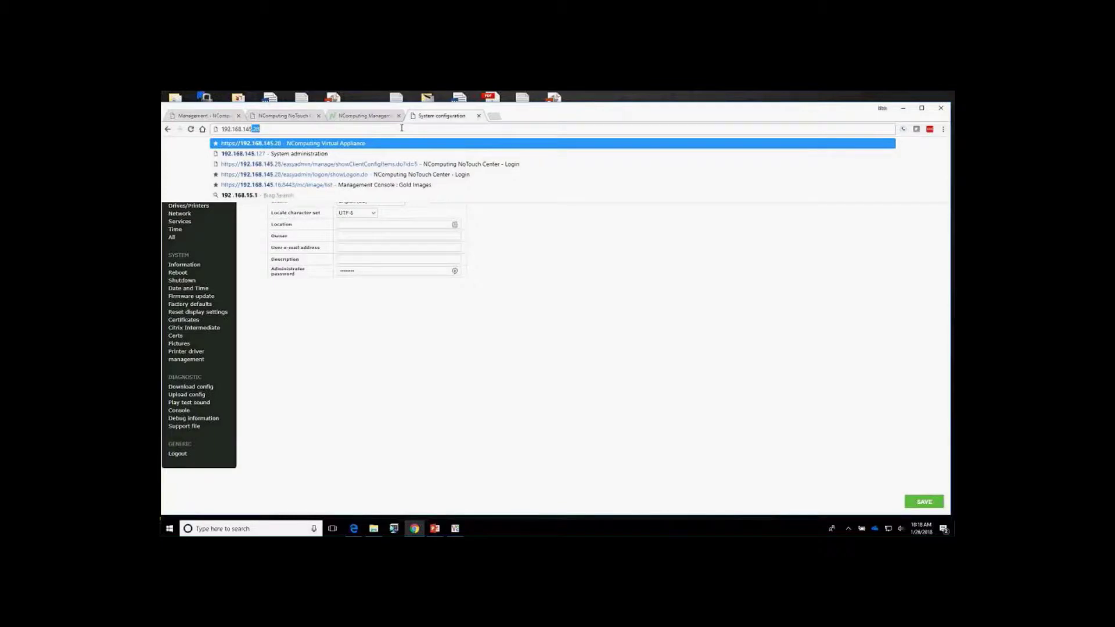
key(Return)
mouse_move(661, 183)
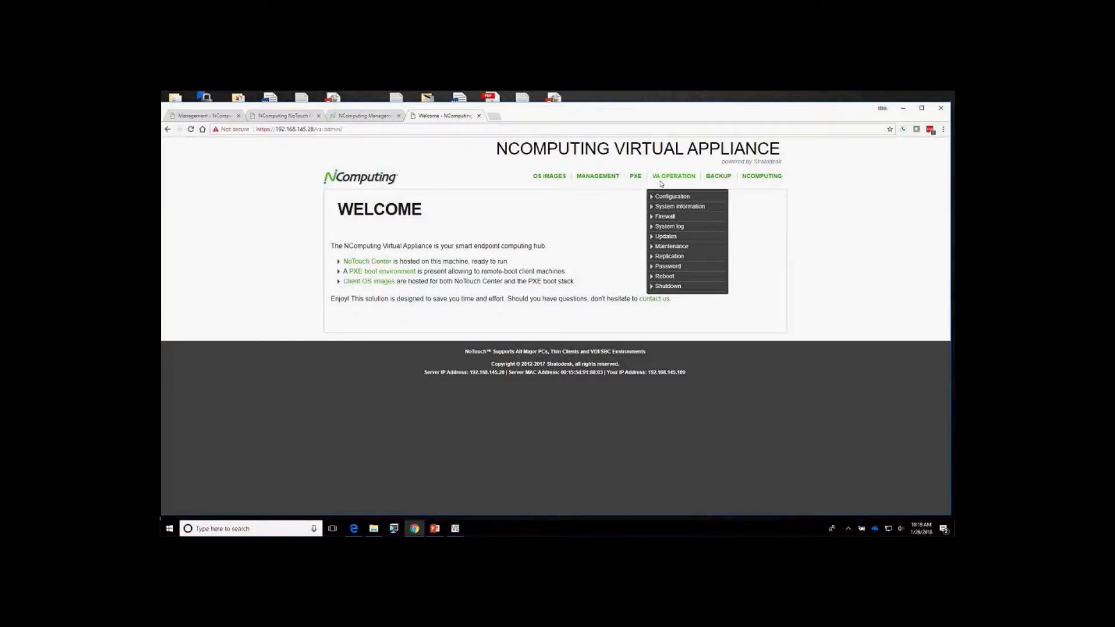
click(598, 208)
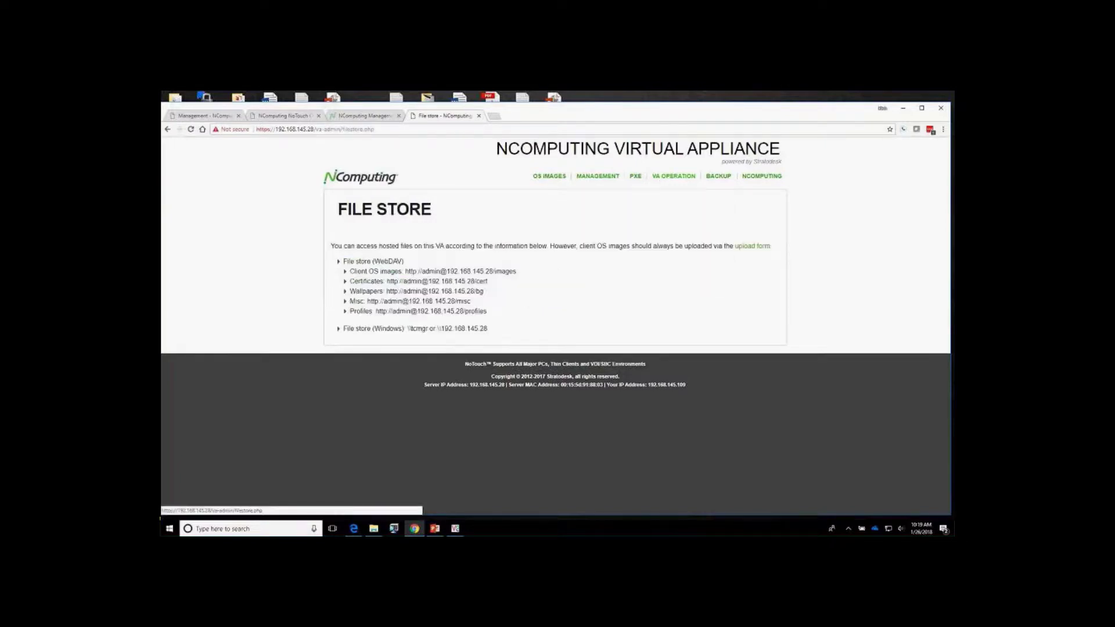
drag(488, 282, 361, 281)
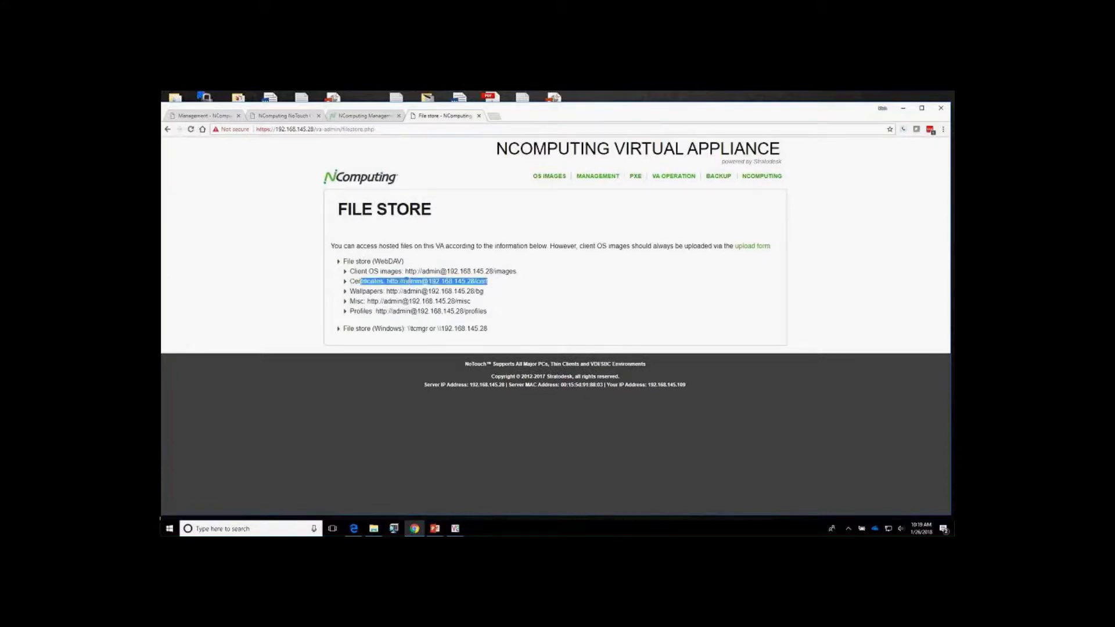
Step: Return to the certificate URL in NoTouch Center and bring up the Administration page of Nashville's Group Settings
click(370, 116)
click(298, 117)
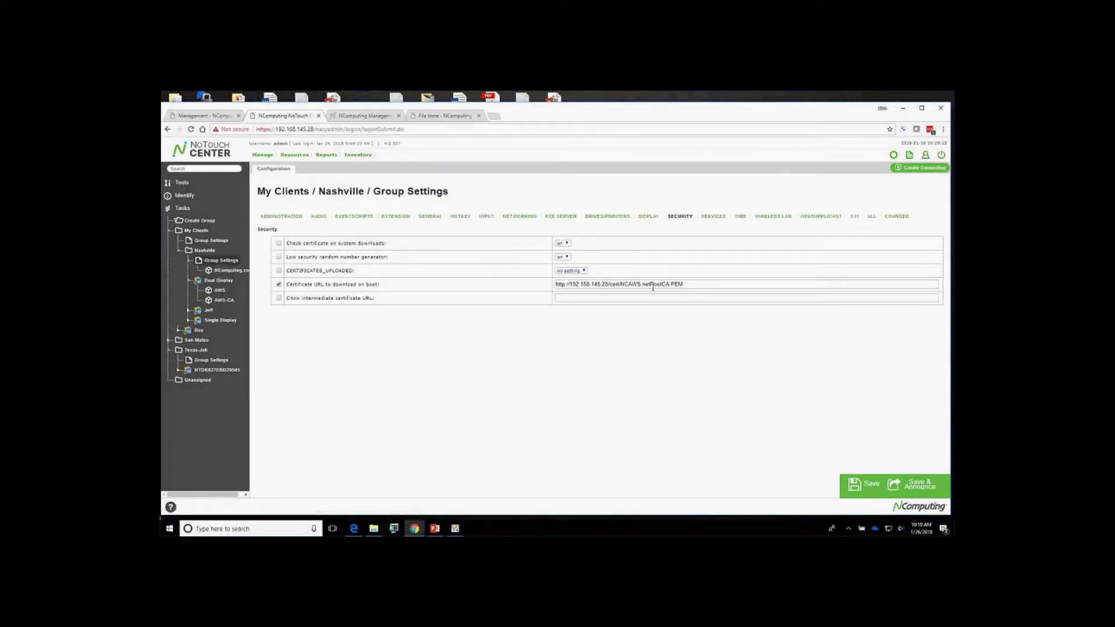
click(204, 250)
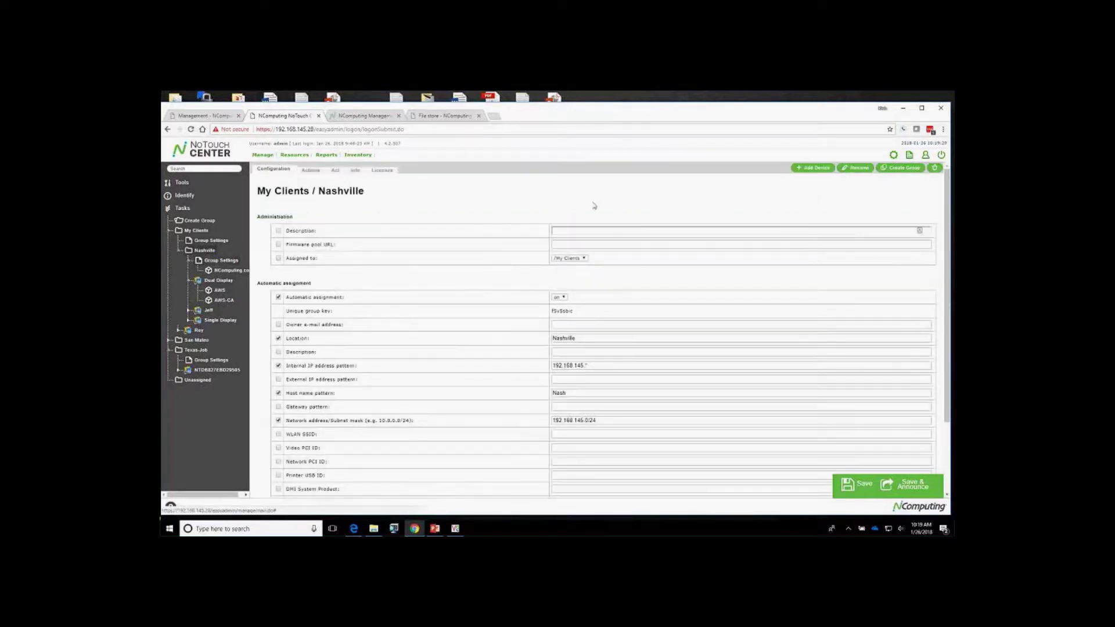
click(227, 262)
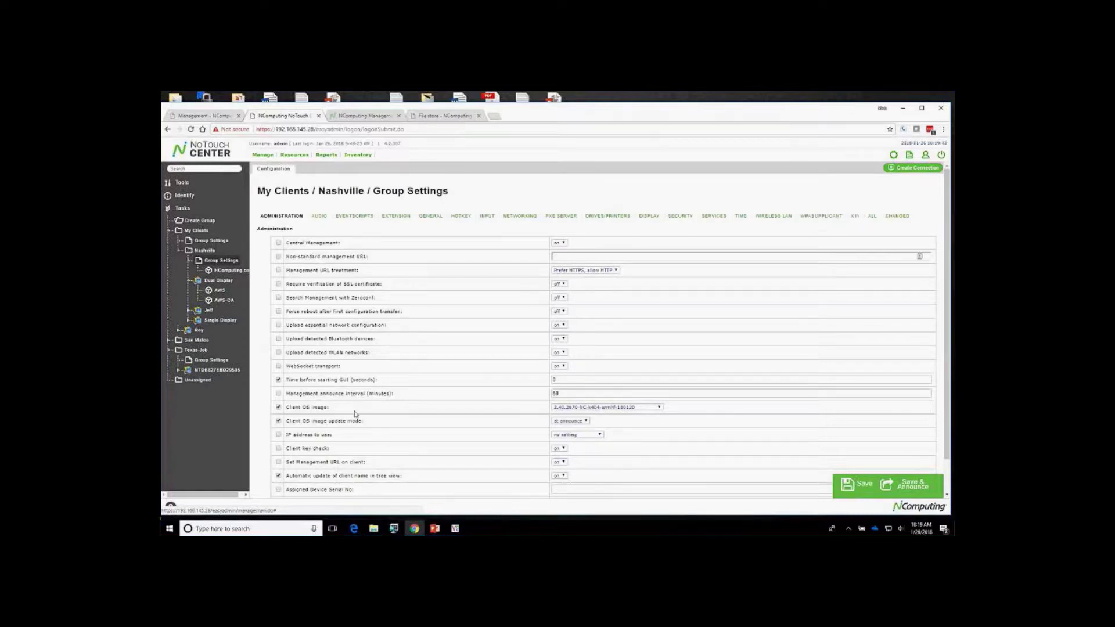
Step: Inspect the Client OS image setting and the update mode choices for Nashville, leaving both values as they are
click(655, 408)
click(440, 528)
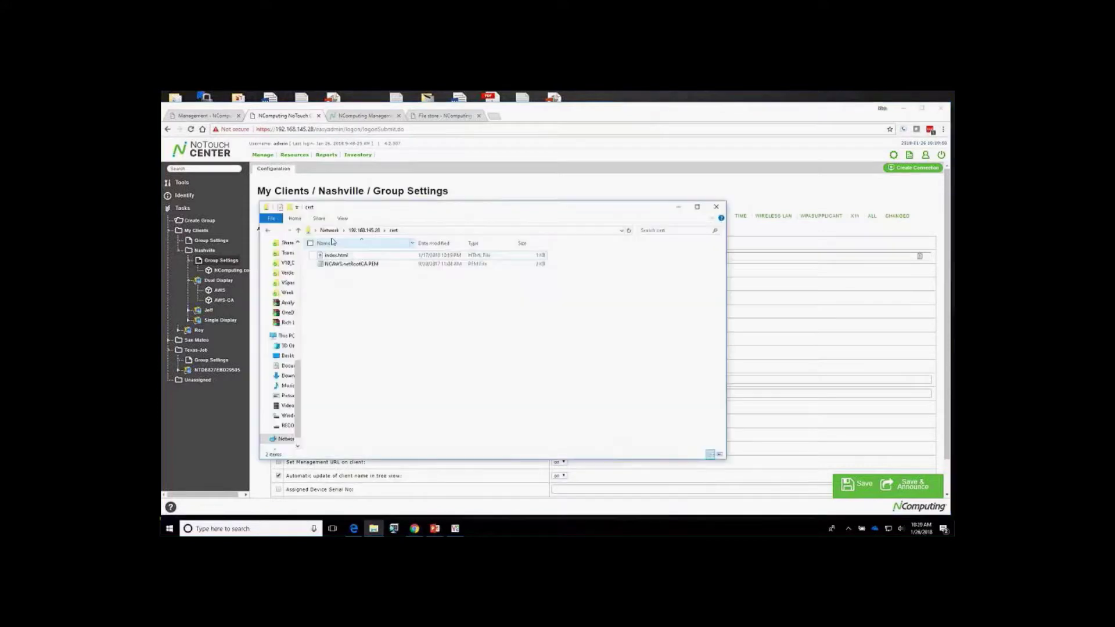
click(330, 230)
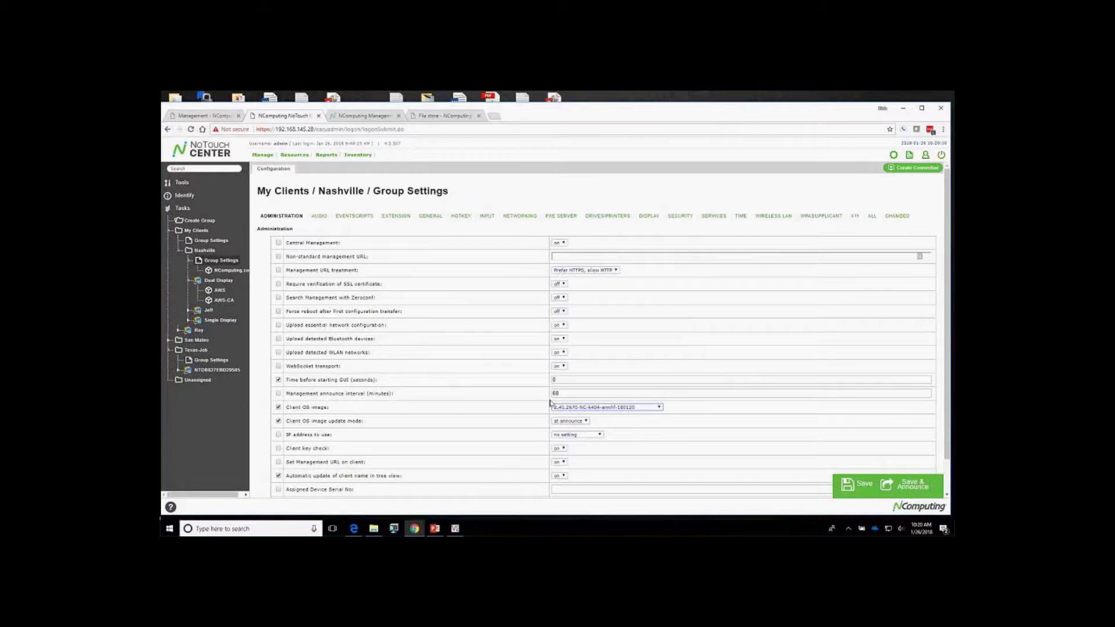
click(579, 422)
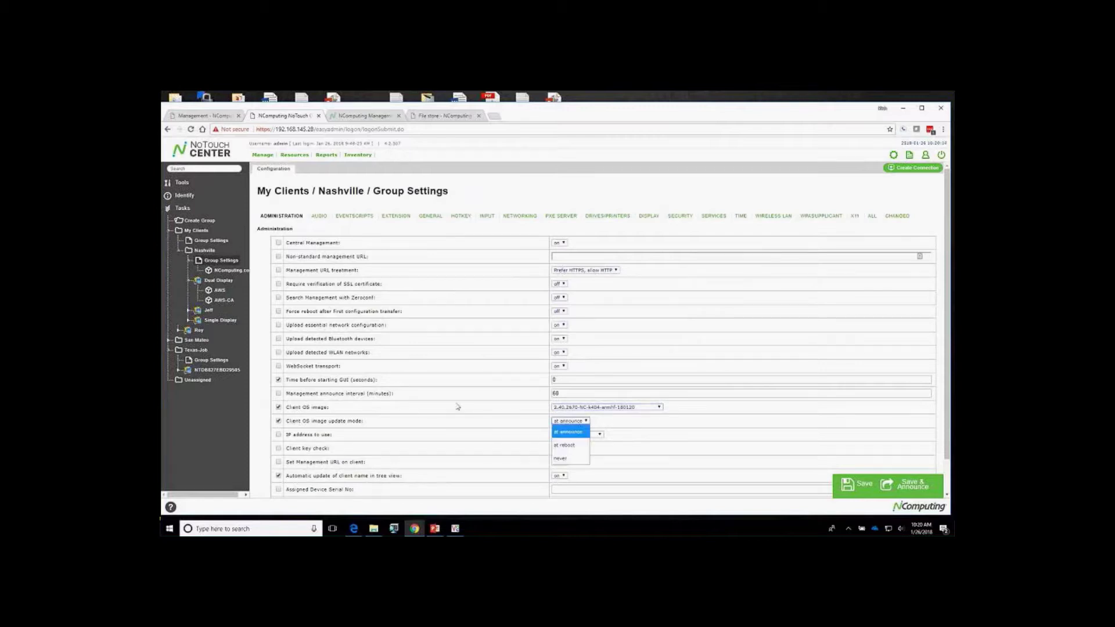
click(456, 405)
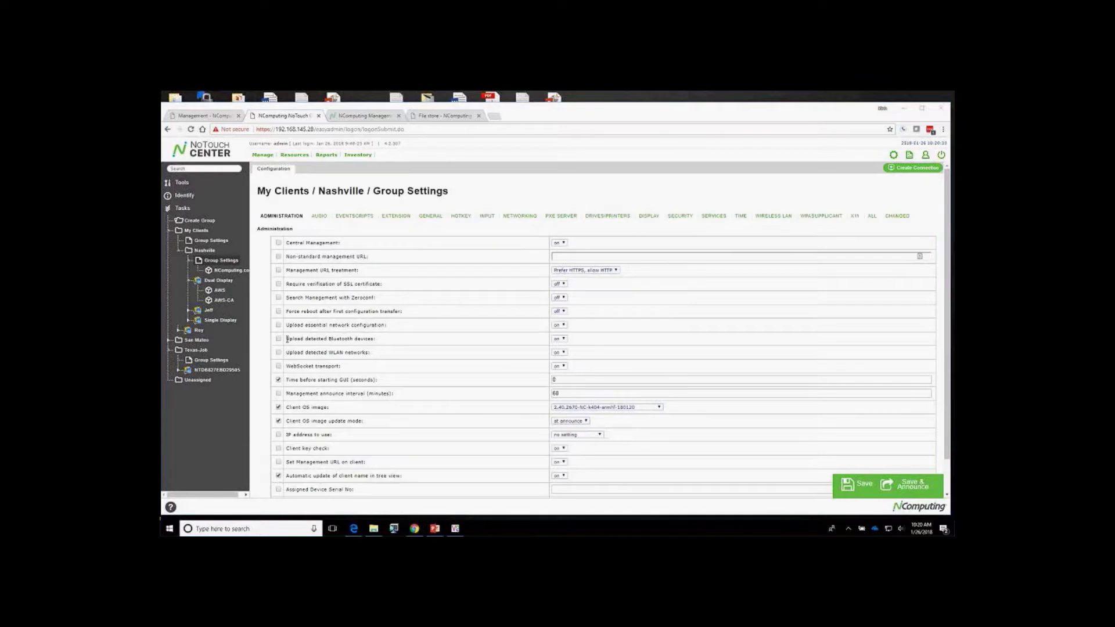
Step: View the Dual Display device and the connection modes offered for its AWS connection, keeping Citrix/Program Neighborhood
click(223, 281)
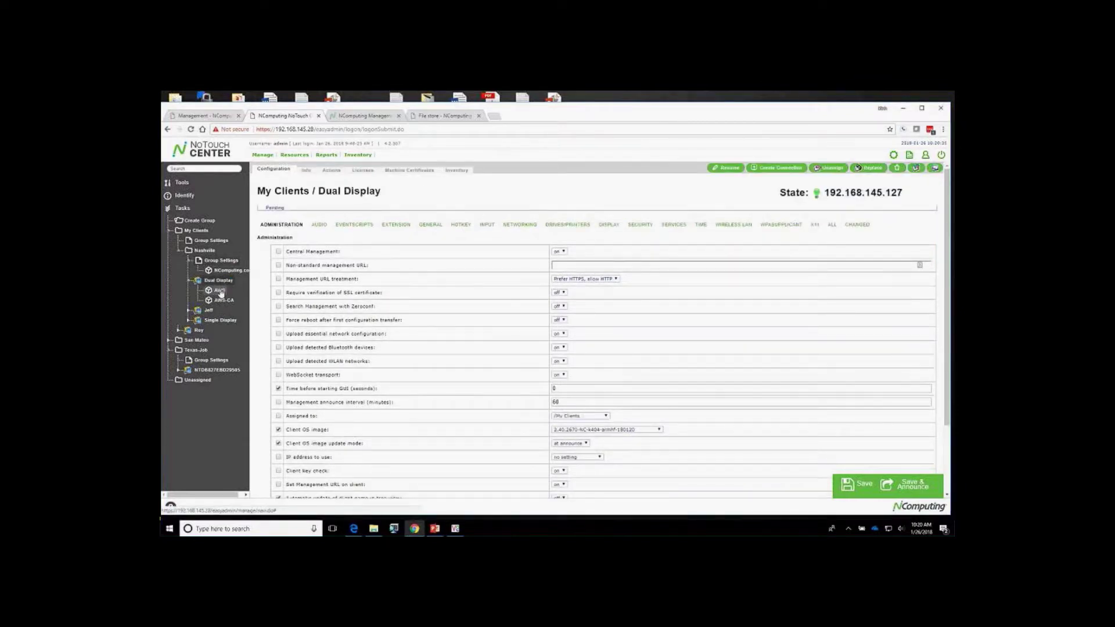
click(220, 291)
click(675, 243)
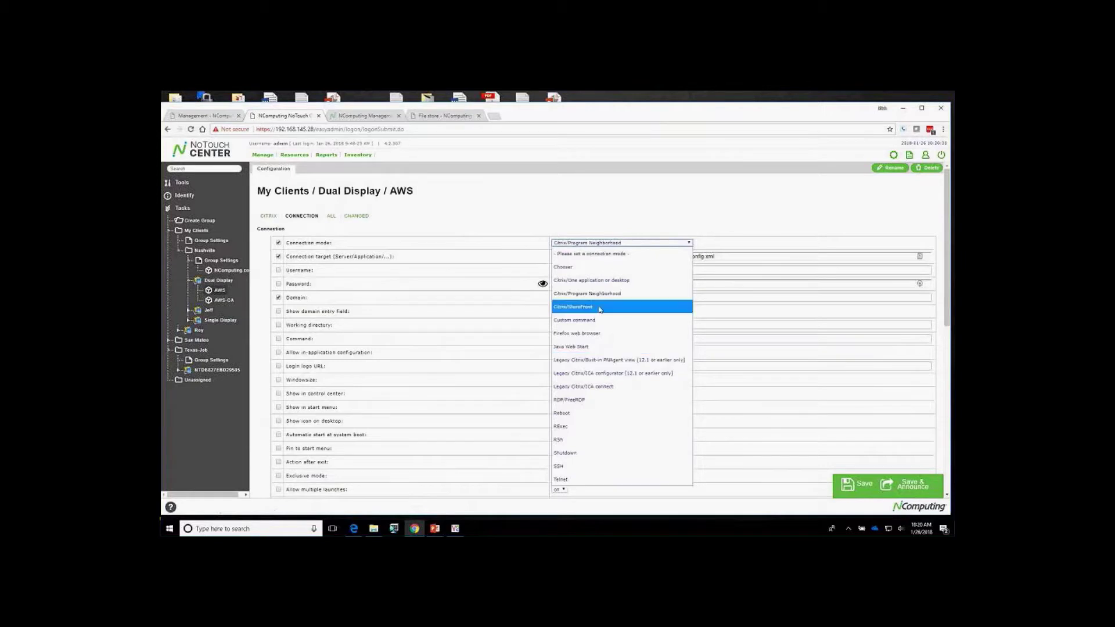
click(509, 224)
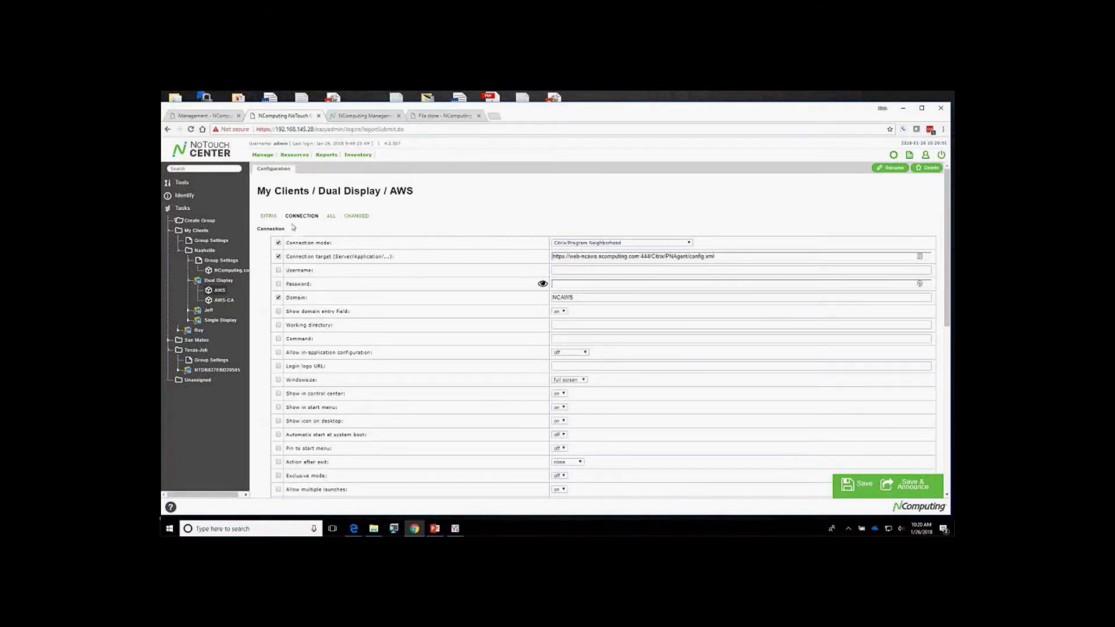
Step: Examine the Citrix settings of the AWS connection, from audio through smartcard, drive mapping and multimedia options
click(269, 216)
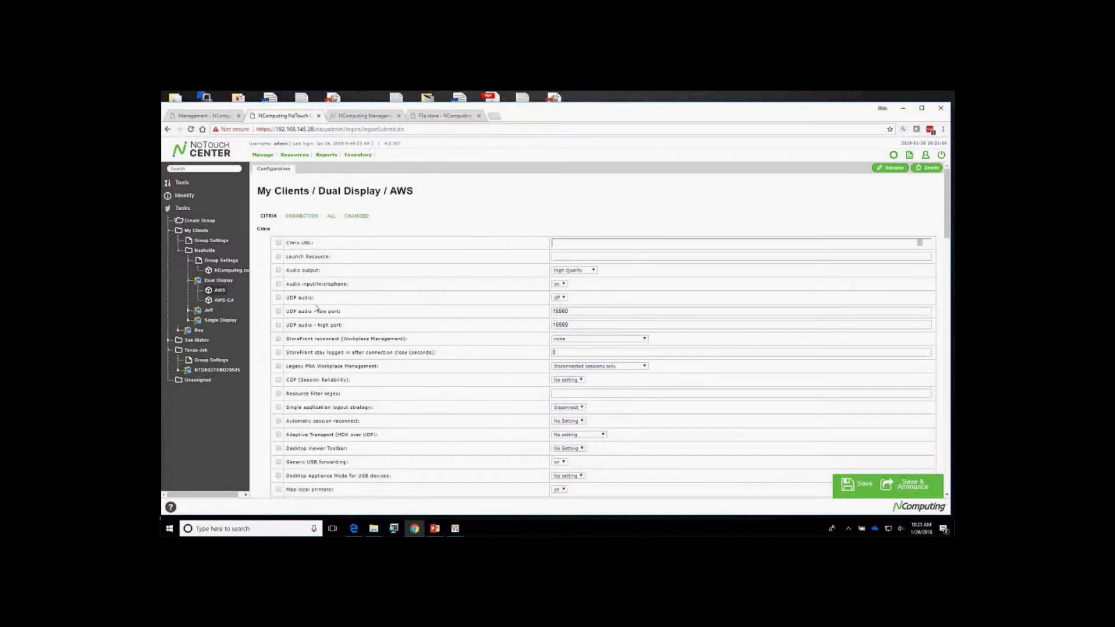
scroll(316, 309, down, 5)
scroll(318, 309, down, 2)
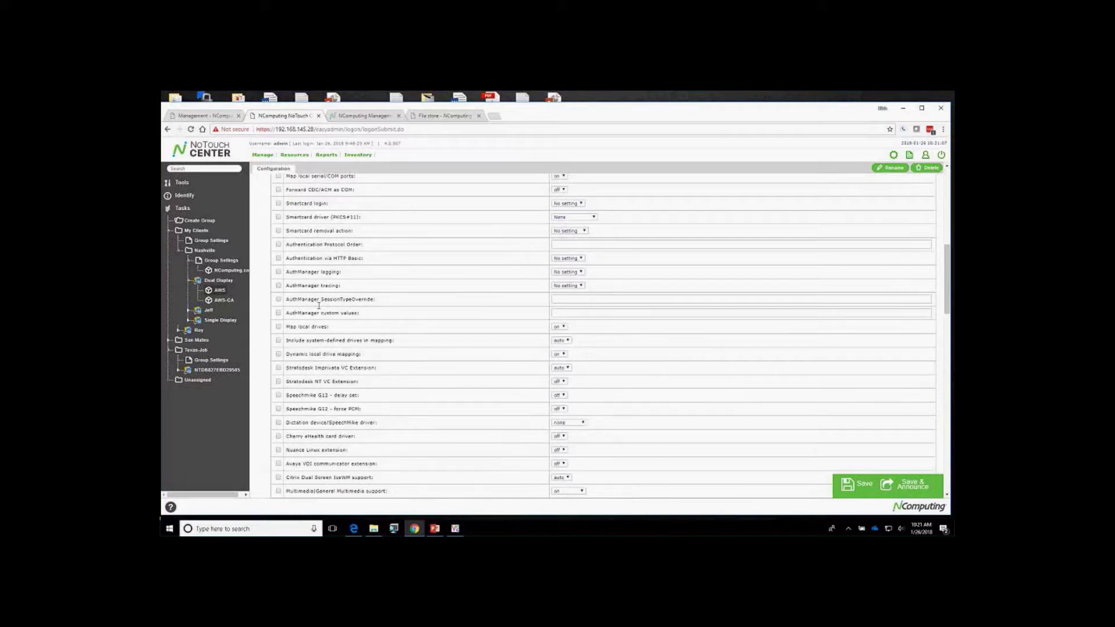
Step: Point out the AWS connection's HDX Realtime Media Engine (Skype for Business) option and review the surrounding drive-mapping, printer and USB forwarding settings
scroll(318, 306, down, 3)
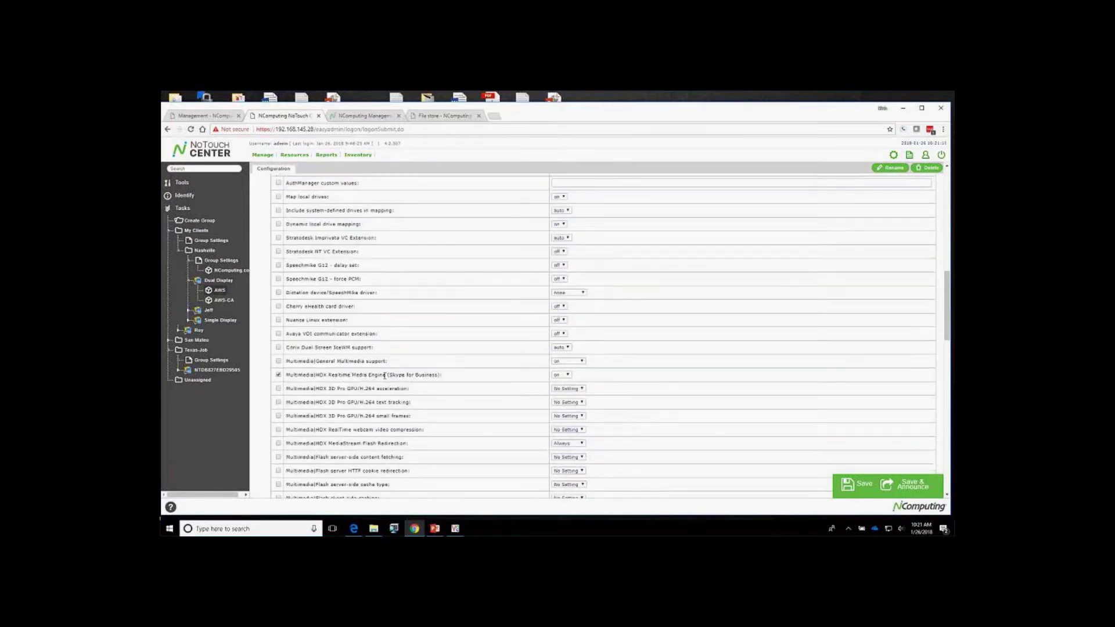
drag(384, 376, 386, 378)
scroll(387, 377, up, 2)
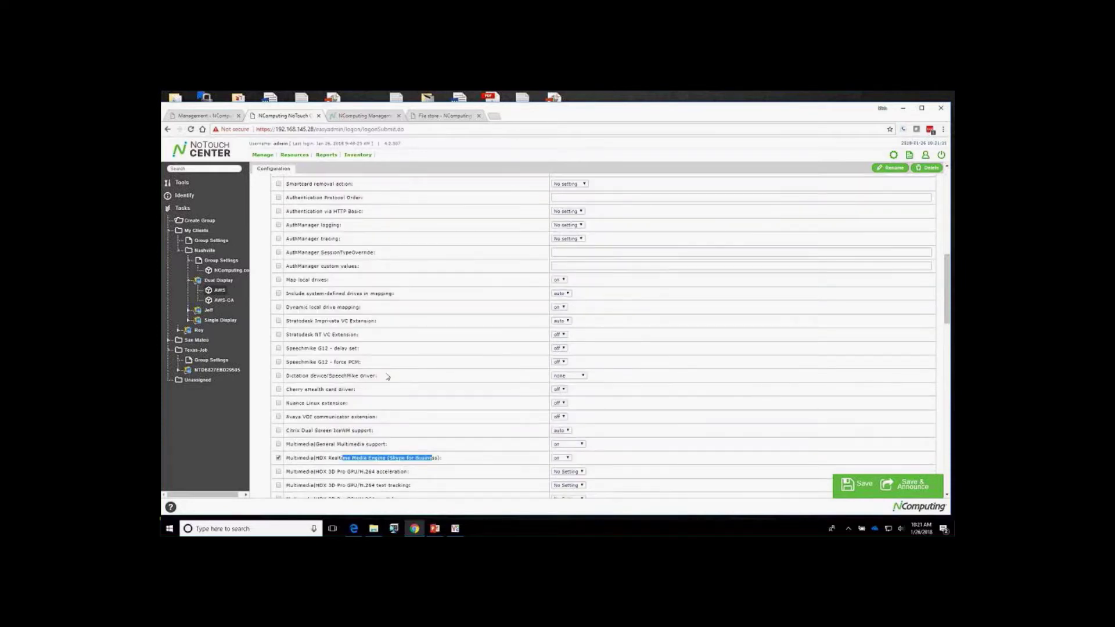
scroll(425, 376, up, 2)
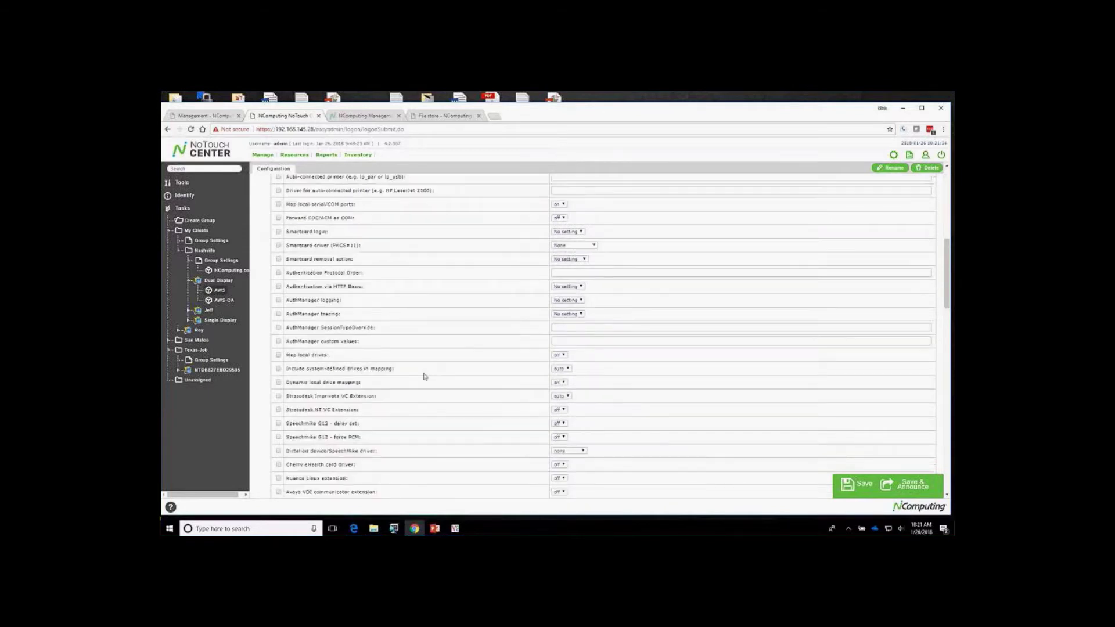
scroll(425, 376, up, 4)
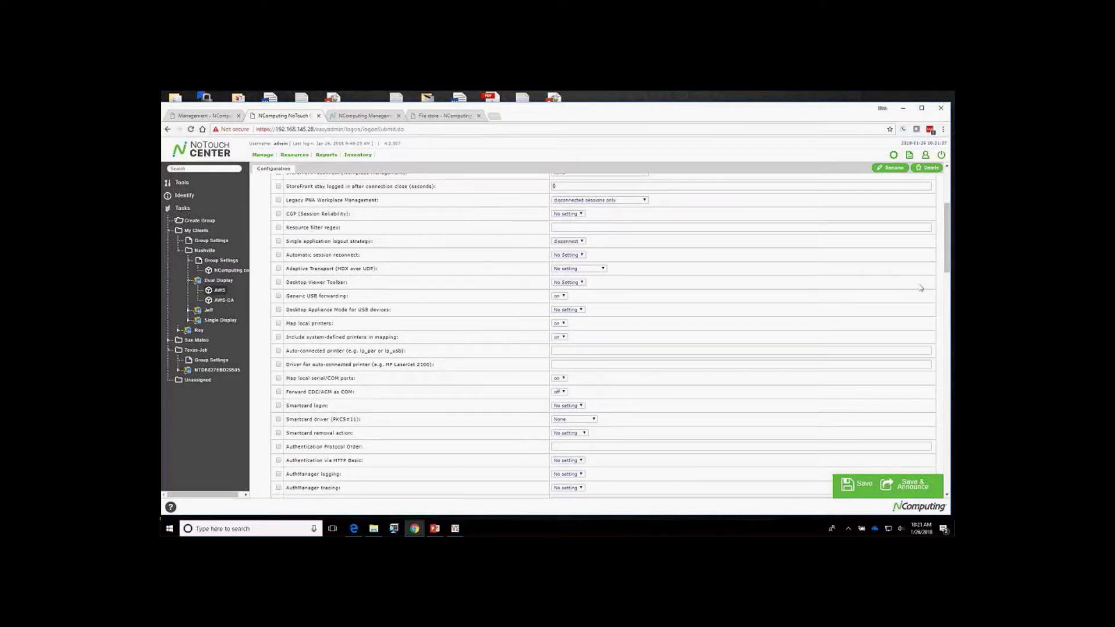
Step: Examine the Display settings of the Dual Display device, from multimonitor mode and screen position through wallpaper and background options
click(218, 288)
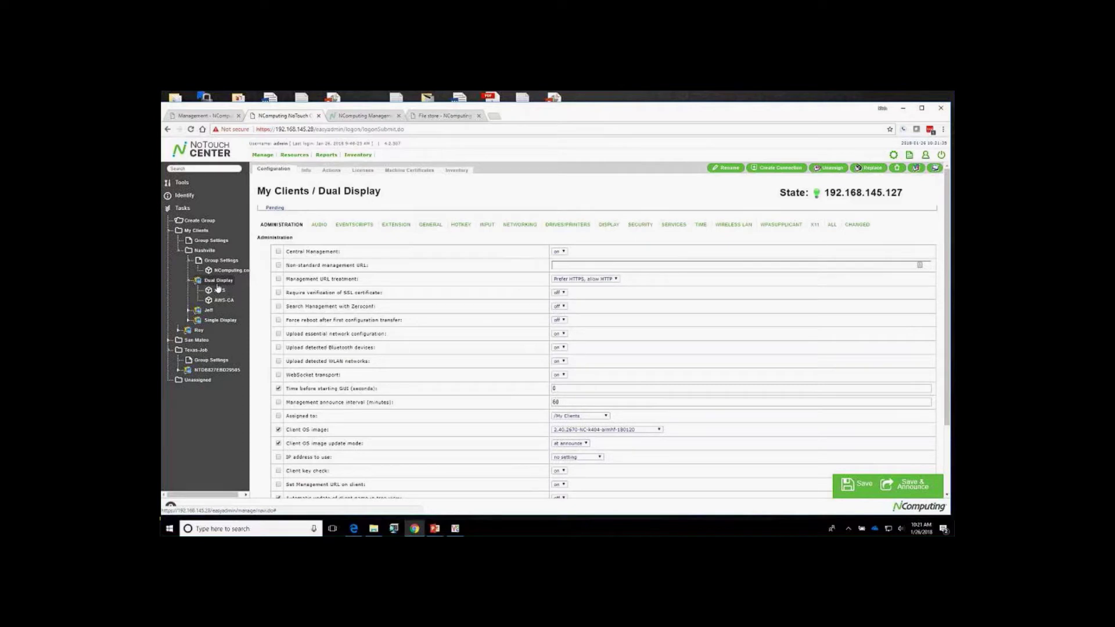
click(607, 227)
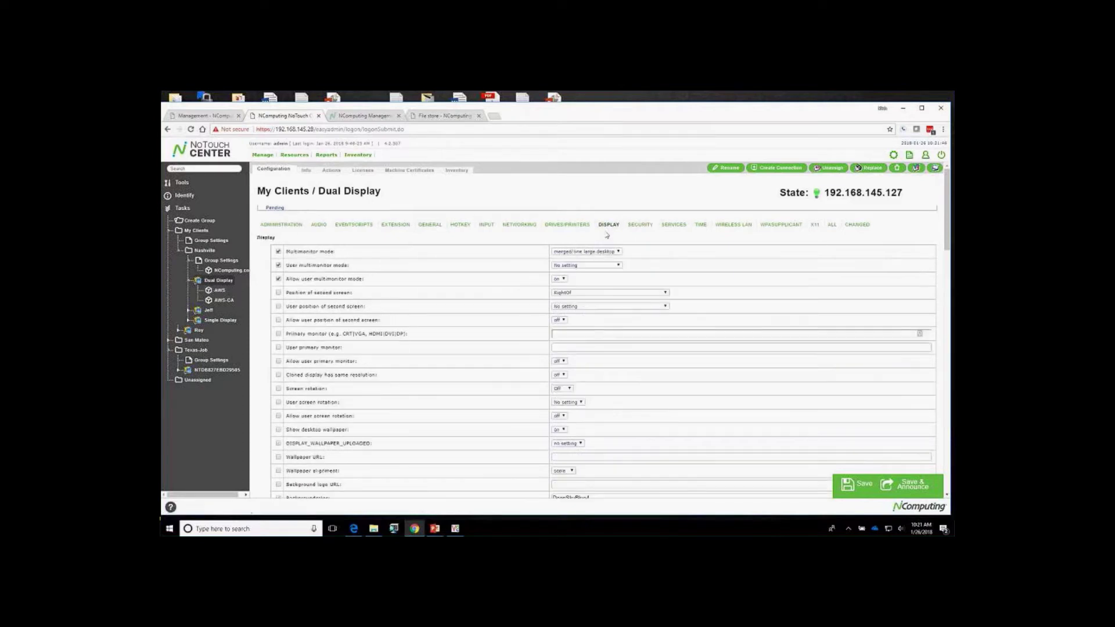
click(278, 266)
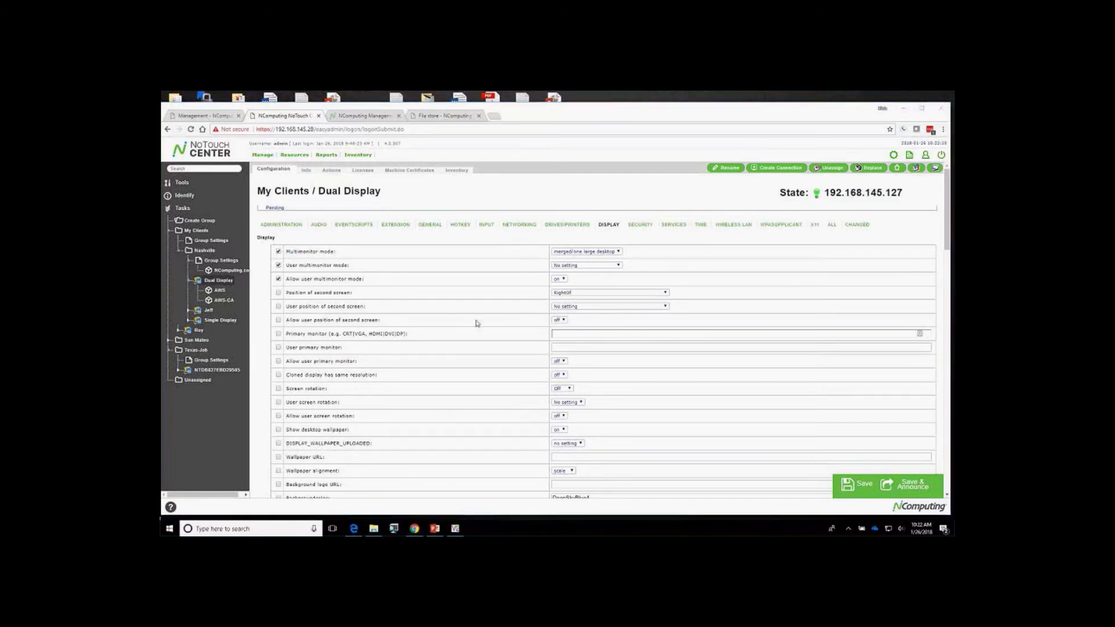
scroll(472, 324, down, 1)
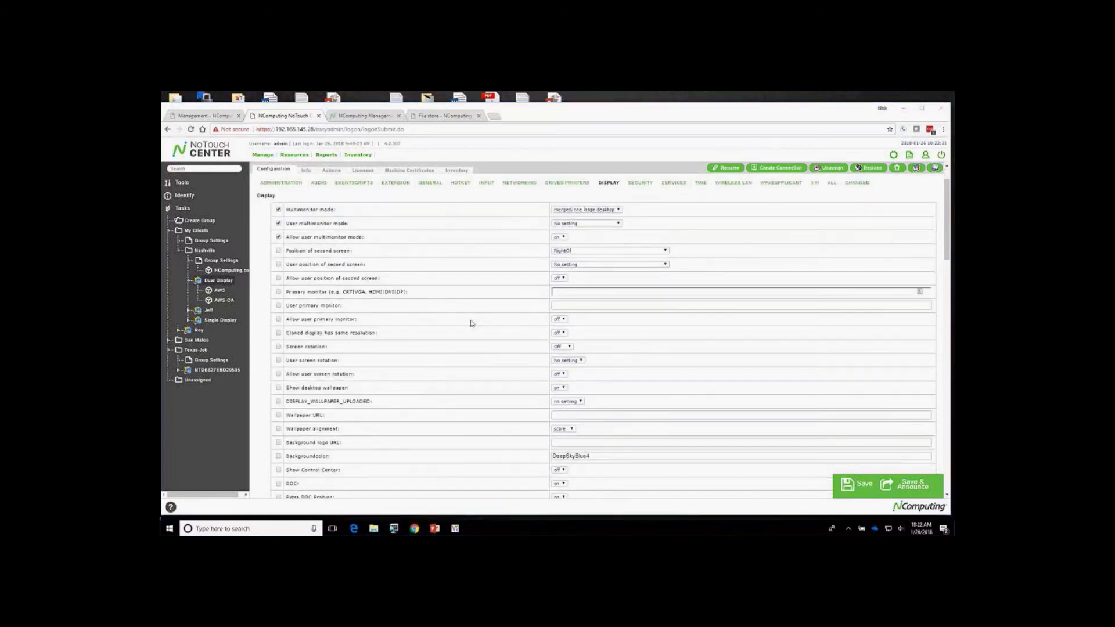
scroll(471, 324, down, 1)
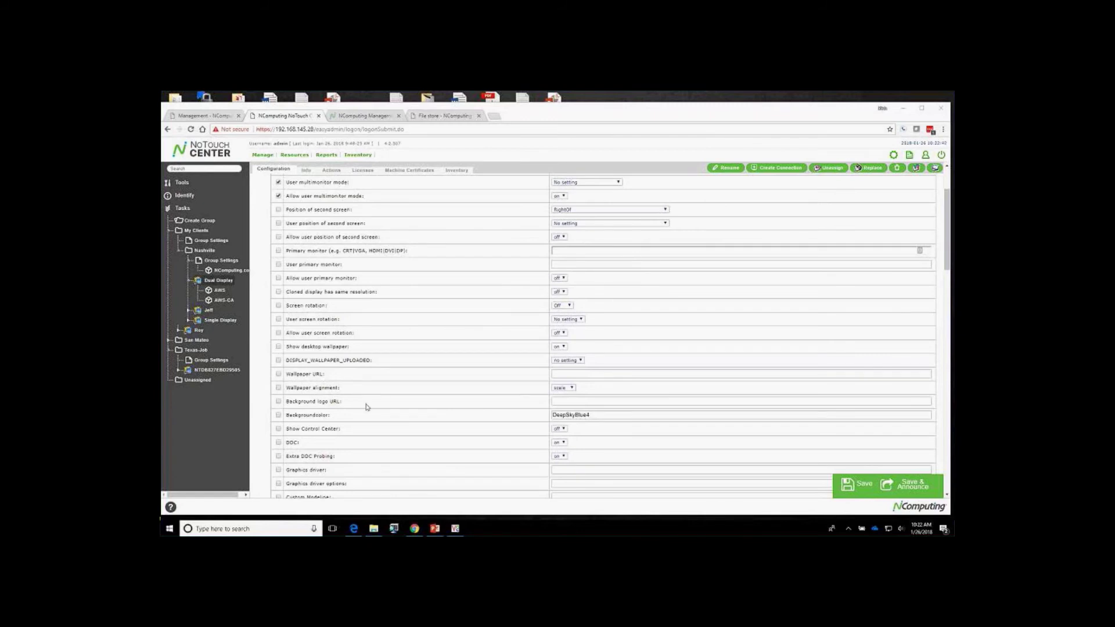
scroll(393, 396, up, 3)
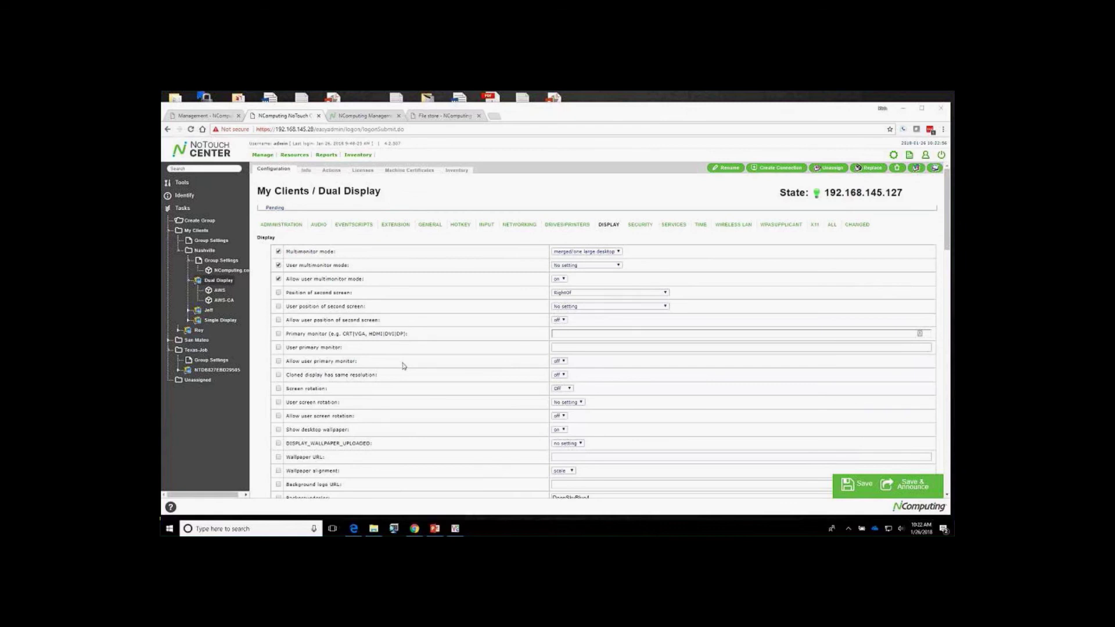
Step: Show the Unassigned group in the client tree
click(205, 382)
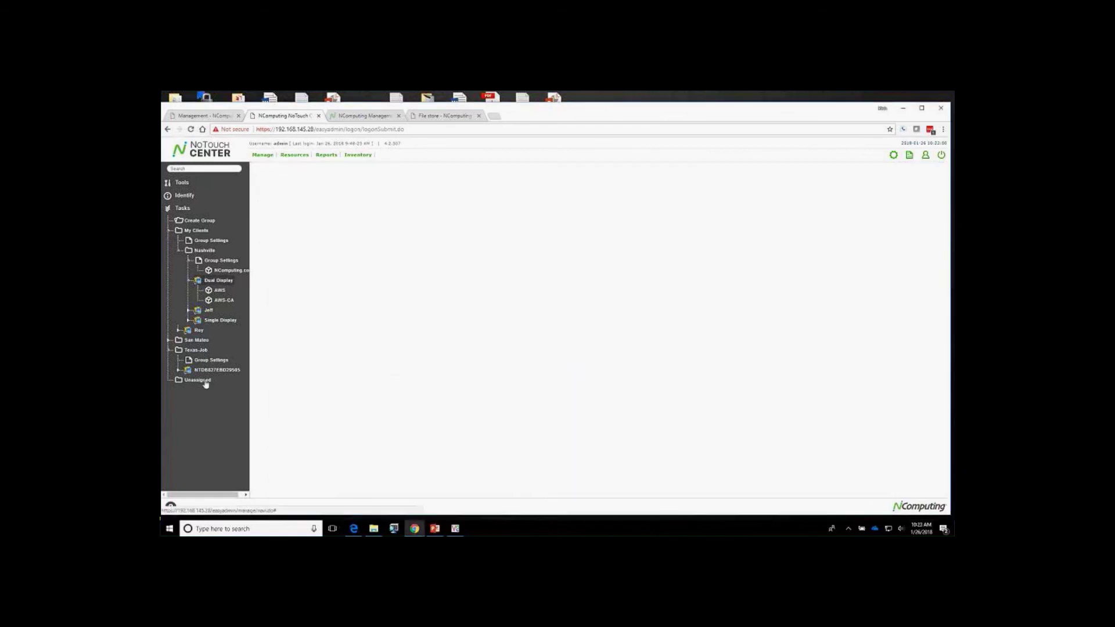